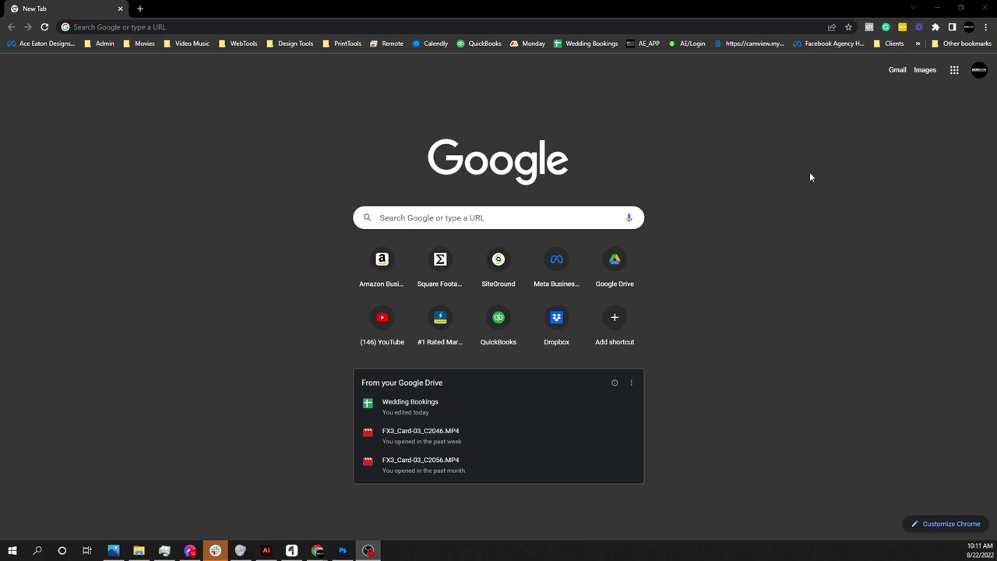
# - Search Google for 'gimp' and open the 'GIMP - GNU Image Manipulation Program' result
pyautogui.click(508, 217)
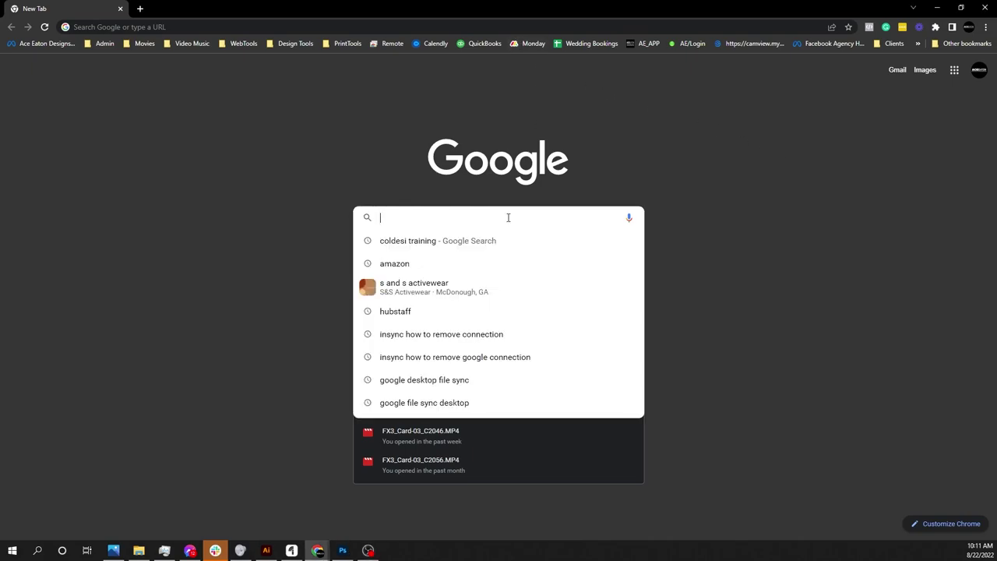
pyautogui.write('gimp')
pyautogui.press('Return')
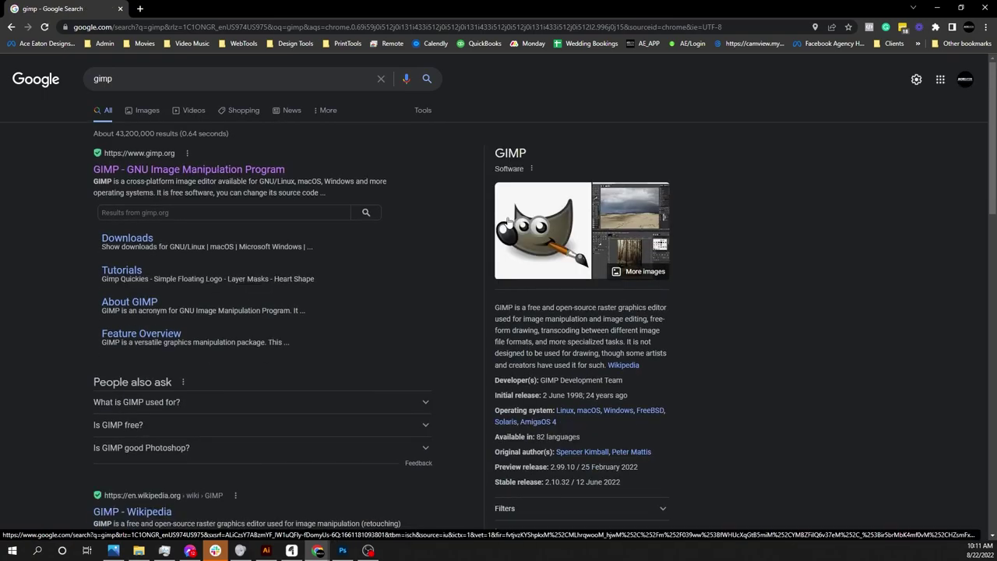
pyautogui.click(252, 169)
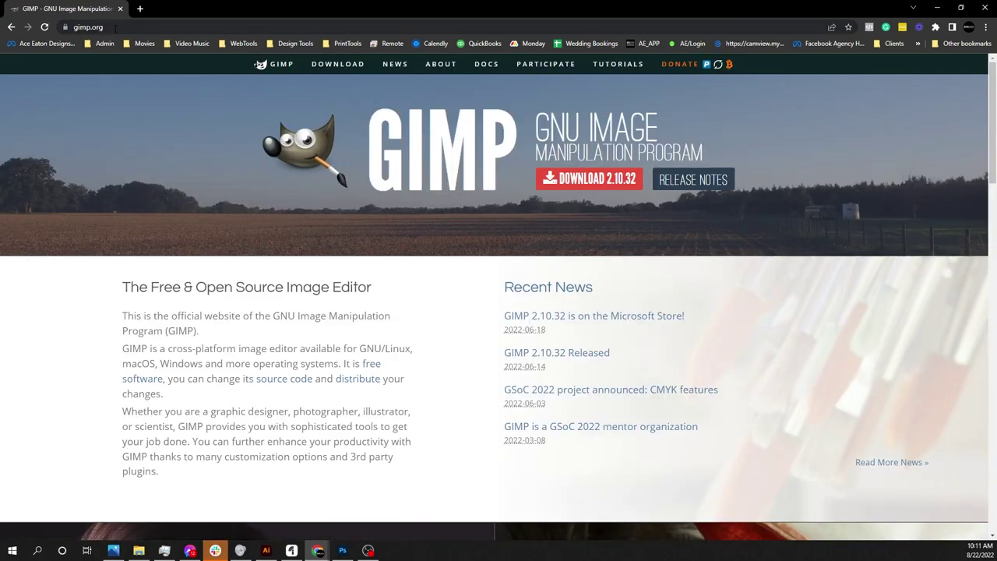
# - Download the GIMP 2.10.32 installer directly and save it to the Downloads folder
pyautogui.click(614, 181)
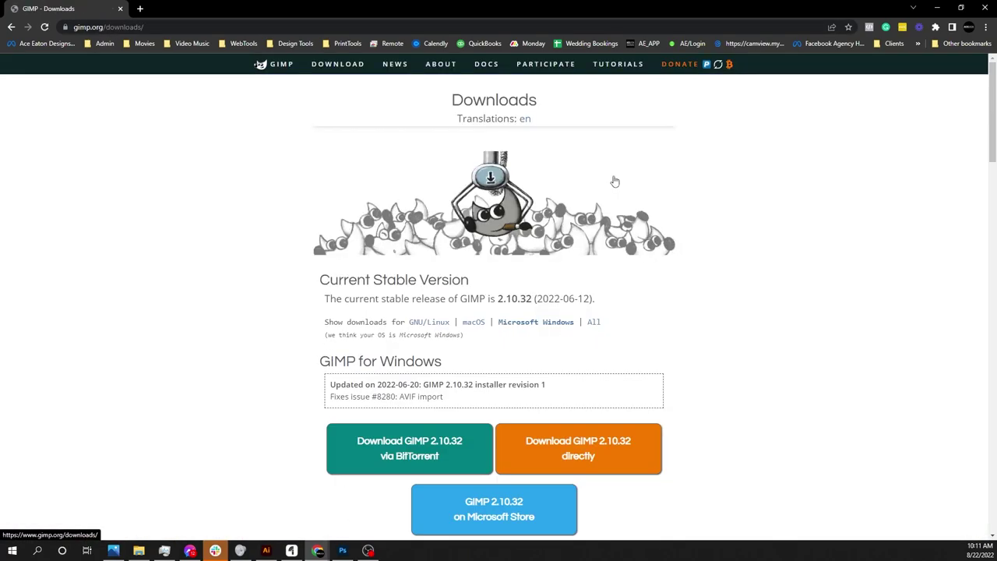
pyautogui.scroll(-2, 709, 271)
pyautogui.scroll(-1, 710, 271)
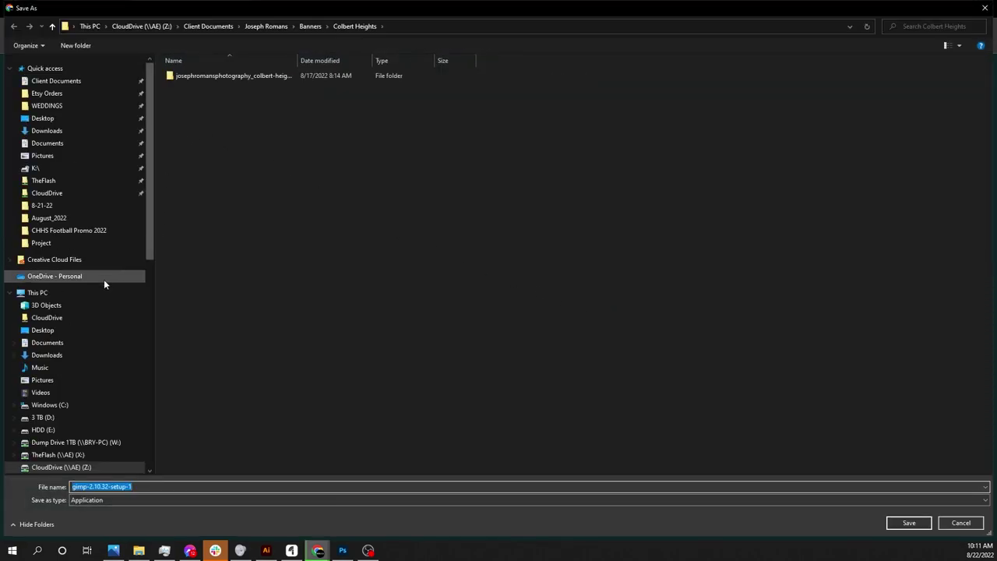
pyautogui.click(54, 357)
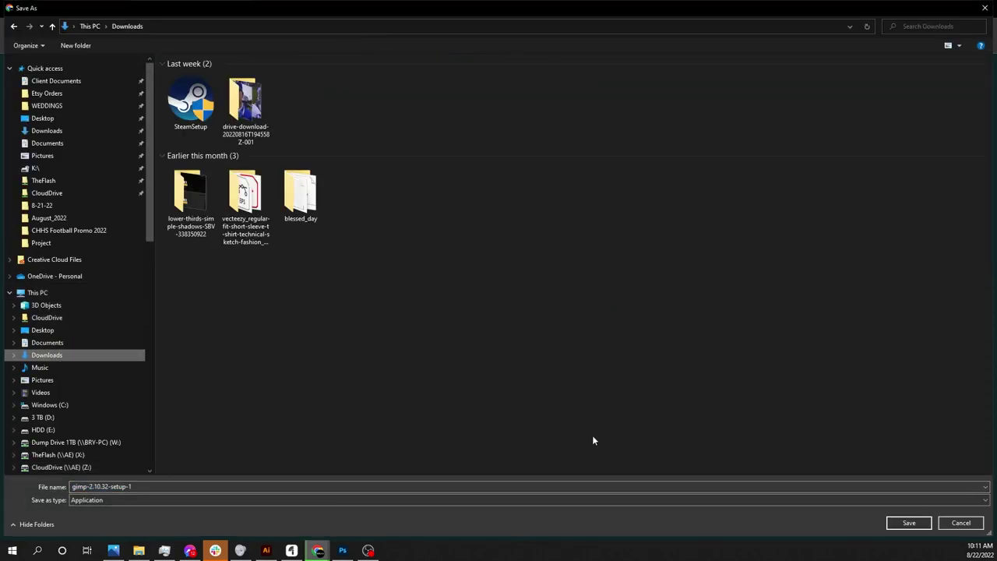
pyautogui.click(912, 523)
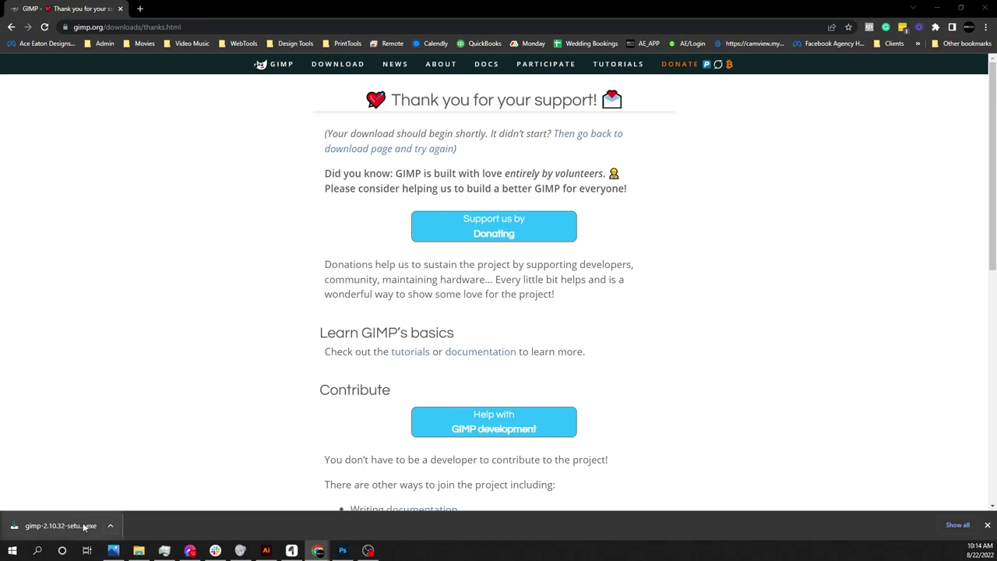
# - Run the GIMP installer for all users in English, install with defaults, and finish
pyautogui.click(84, 526)
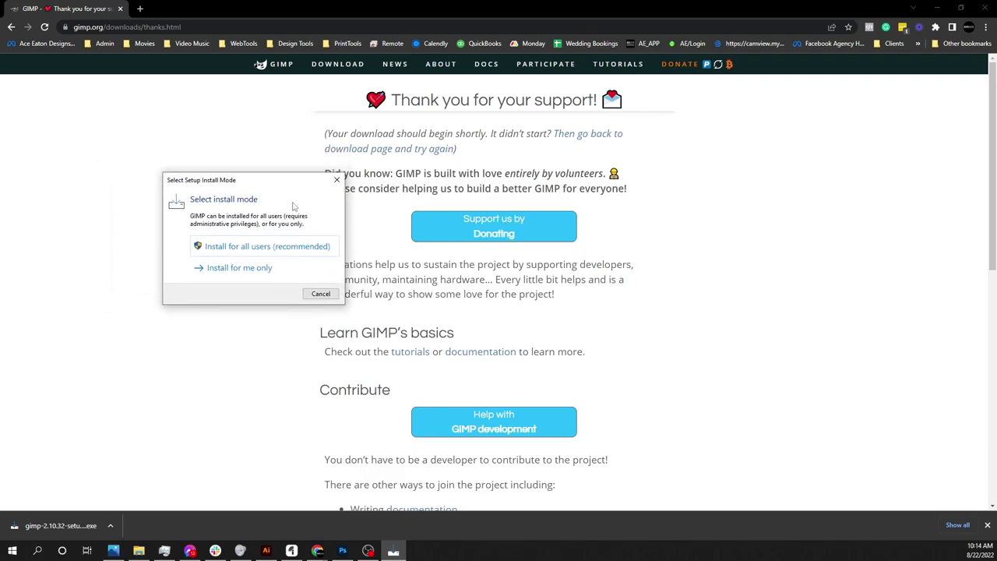
pyautogui.click(261, 250)
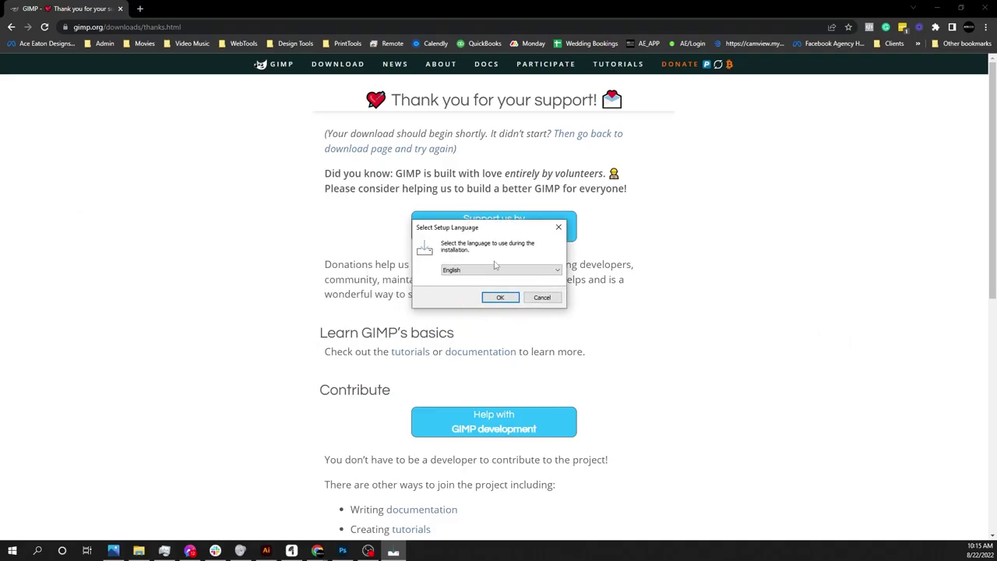
pyautogui.click(500, 296)
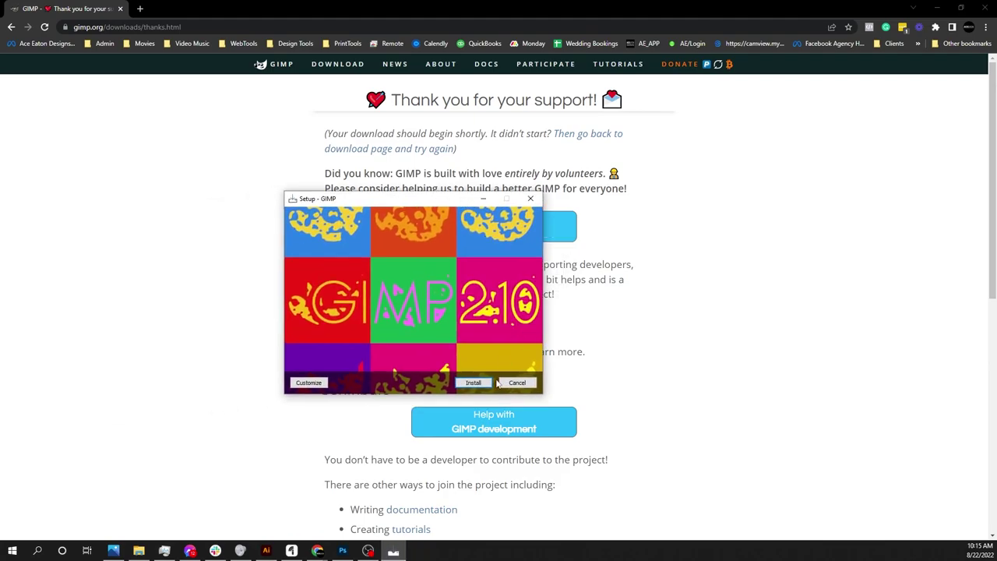
pyautogui.click(473, 382)
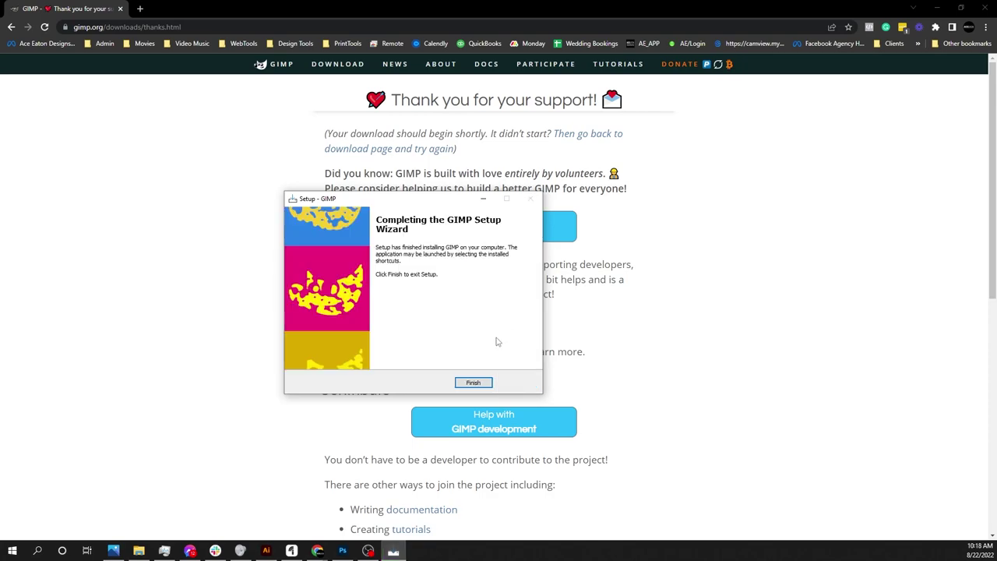
pyautogui.click(474, 383)
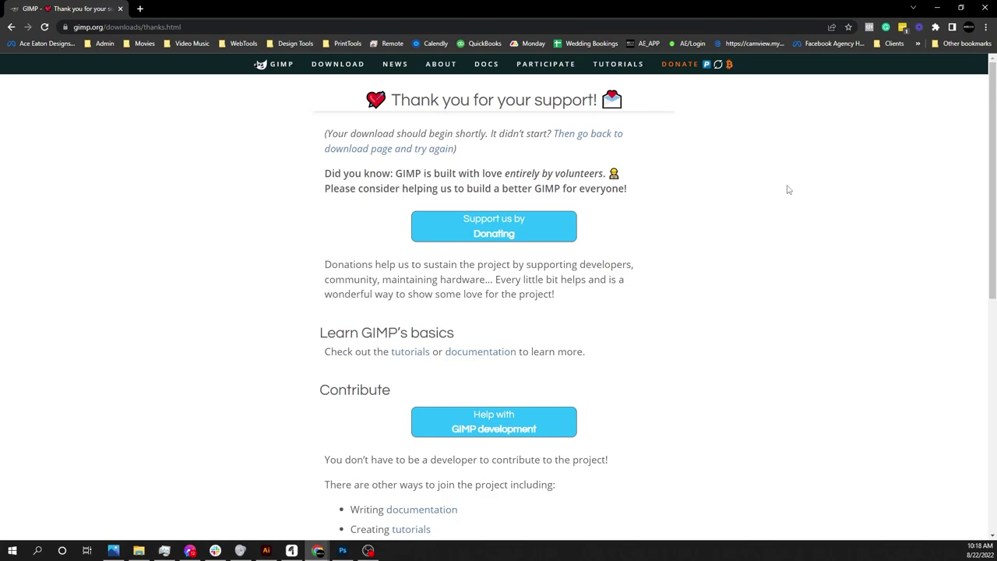
# - Launch GIMP 2.10.32 from Windows search and maximize its window
pyautogui.click(12, 550)
pyautogui.write('gimp')
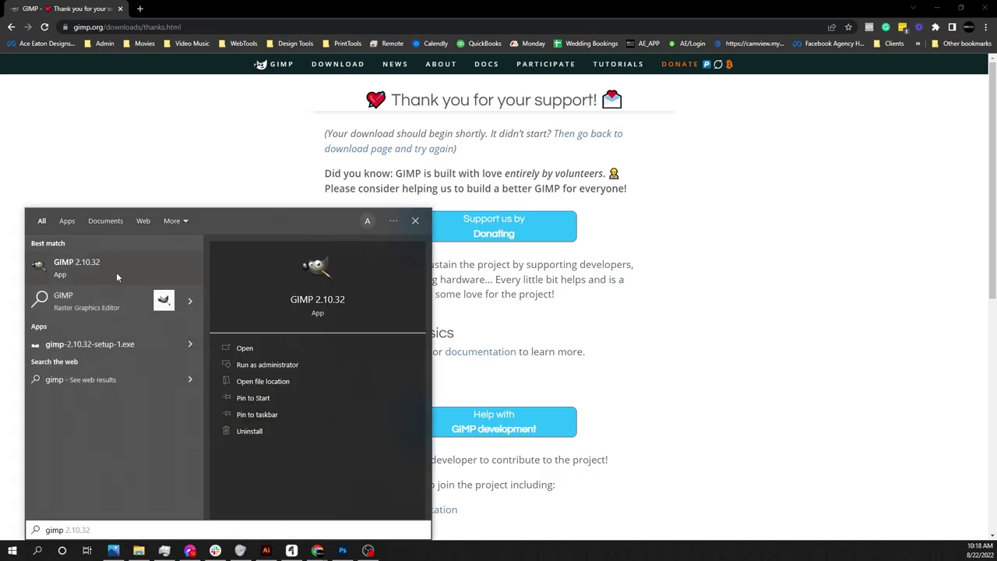
pyautogui.click(90, 270)
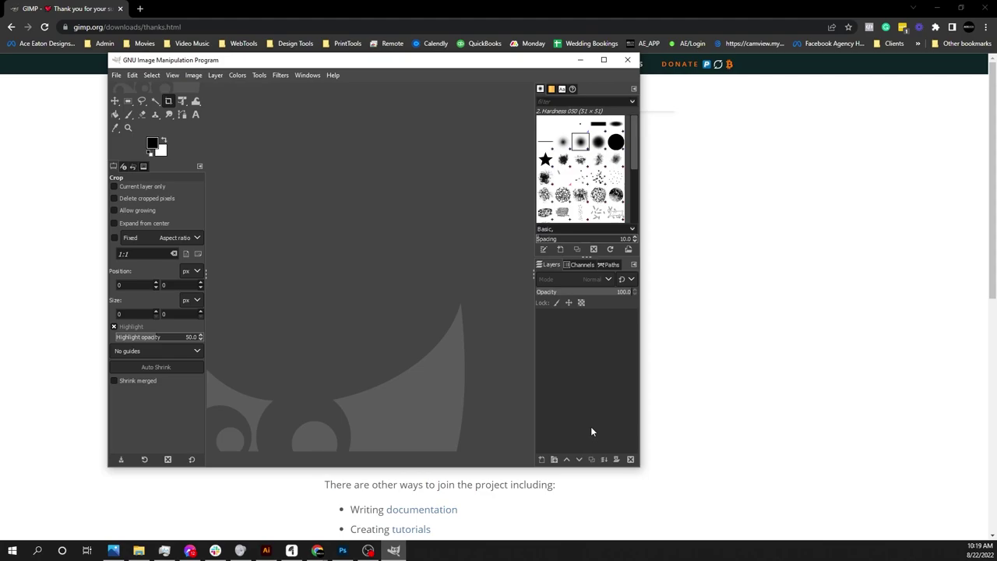
pyautogui.click(603, 61)
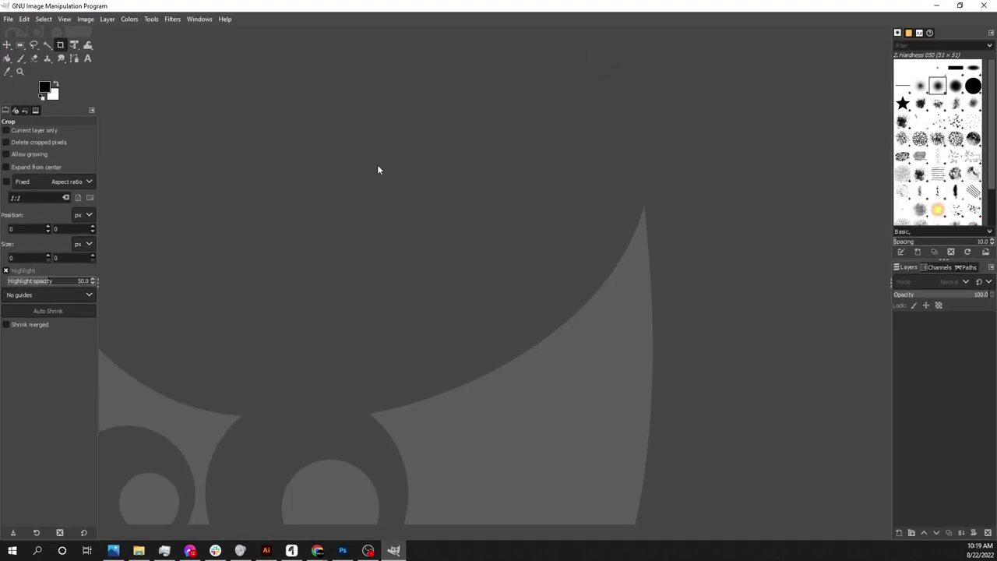
# - Start a new image measured in inches with a 22-inch (6600 px) width
pyautogui.click(8, 19)
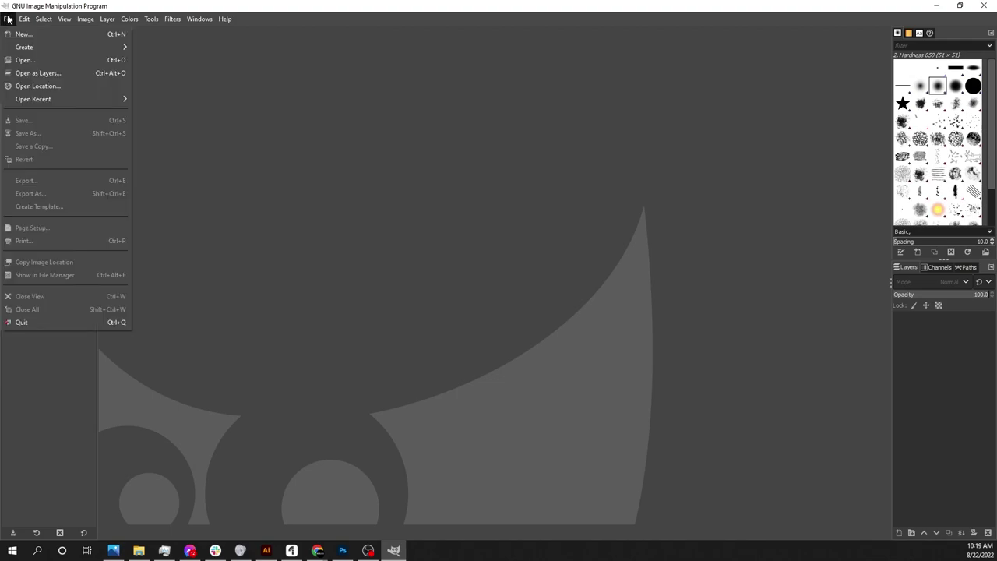
pyautogui.click(11, 33)
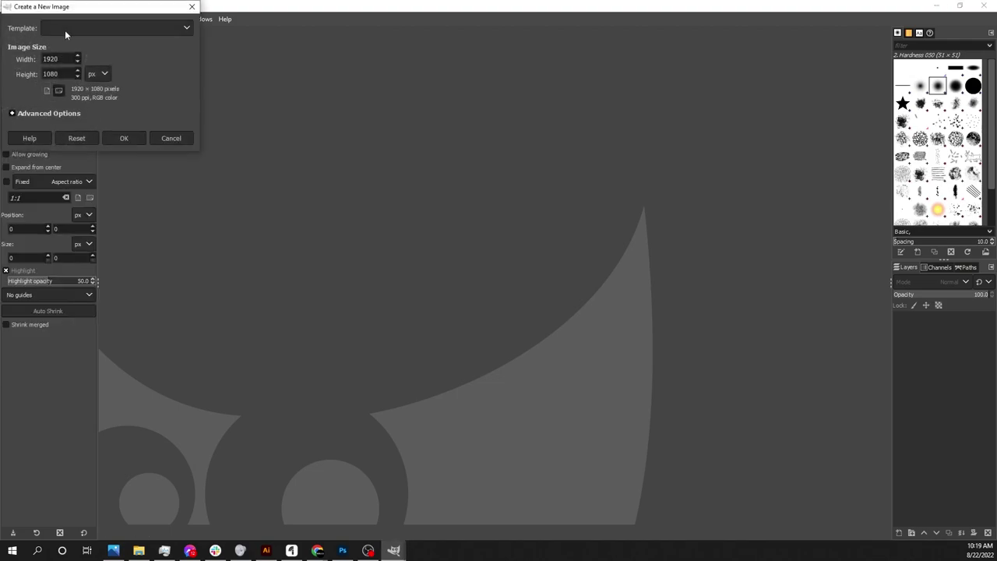
pyautogui.click(106, 74)
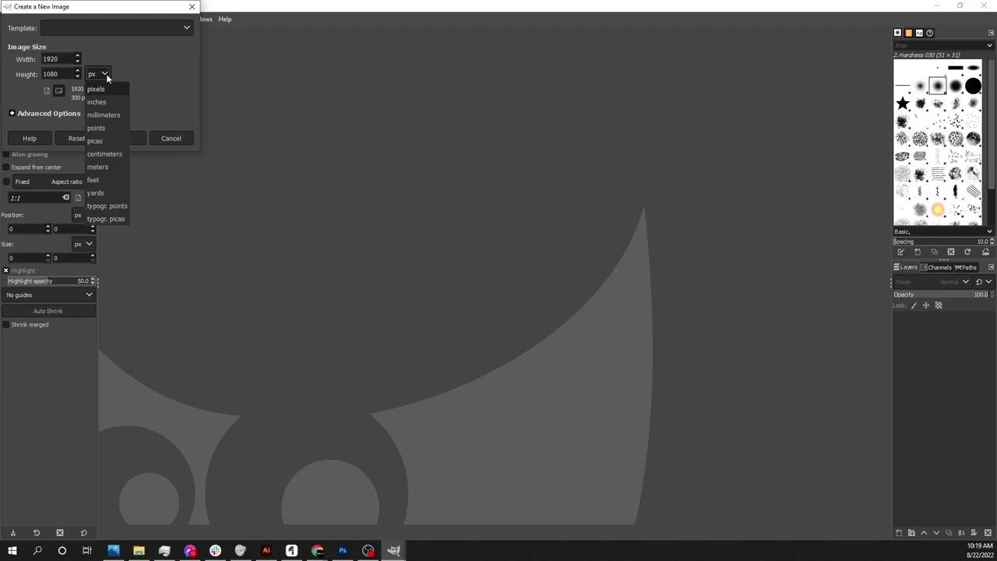
pyautogui.click(108, 97)
pyautogui.doubleClick(68, 60)
pyautogui.write('2')
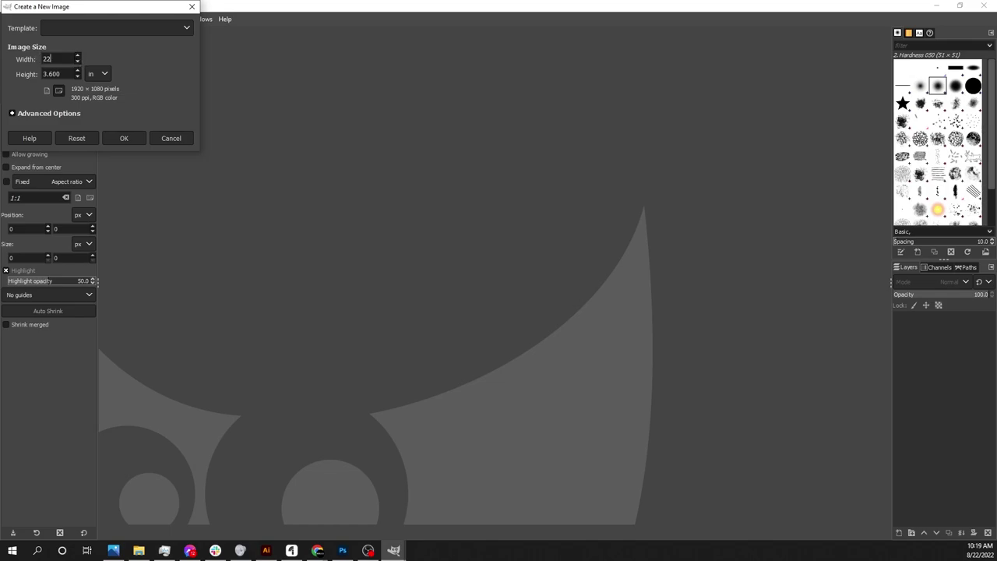
pyautogui.write('2')
pyautogui.hotkey('alt', 'Tab')
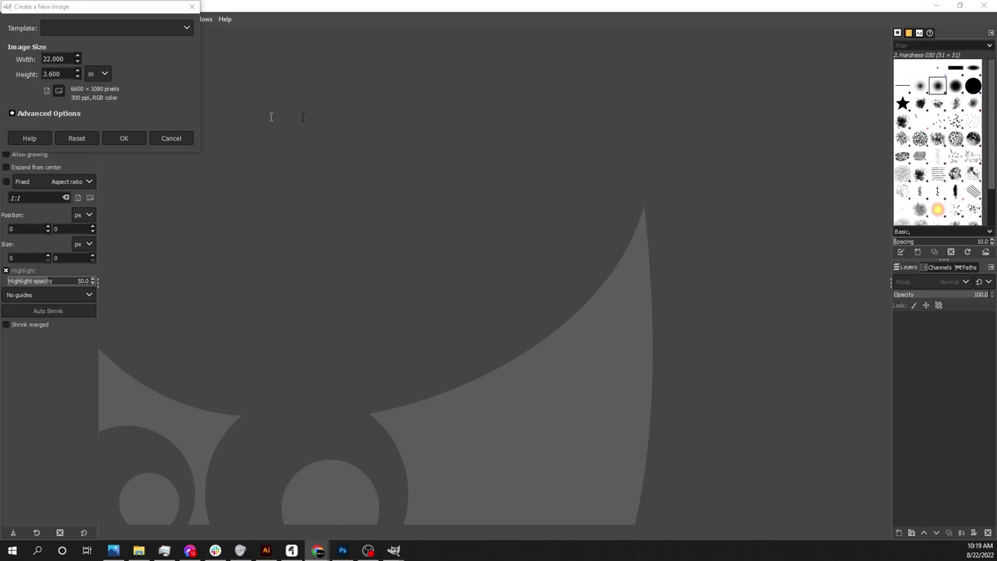
# - Maximize Chrome and view the Etsy listing's sizes, 22x24 through 22x300 inches
pyautogui.click(687, 102)
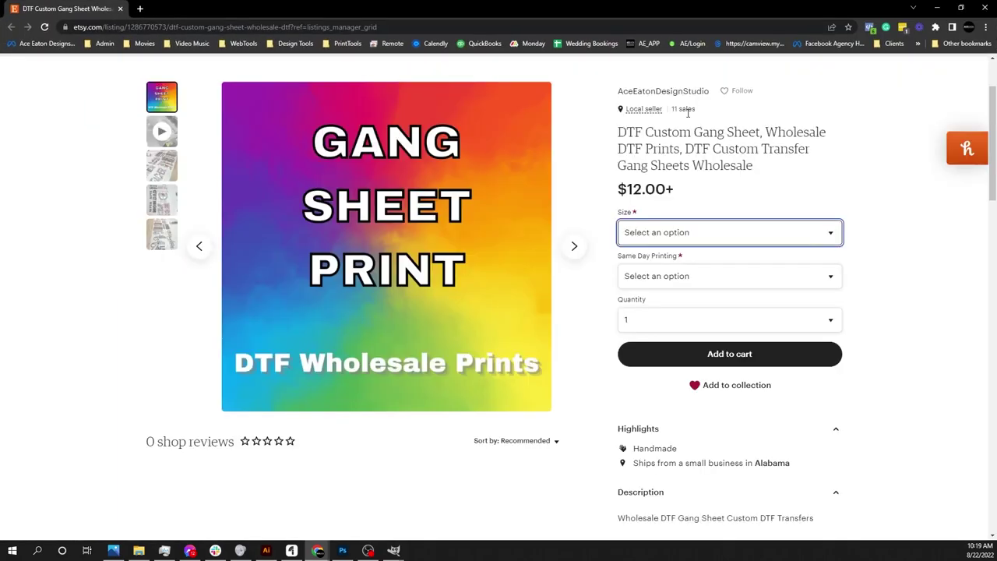
pyautogui.click(745, 233)
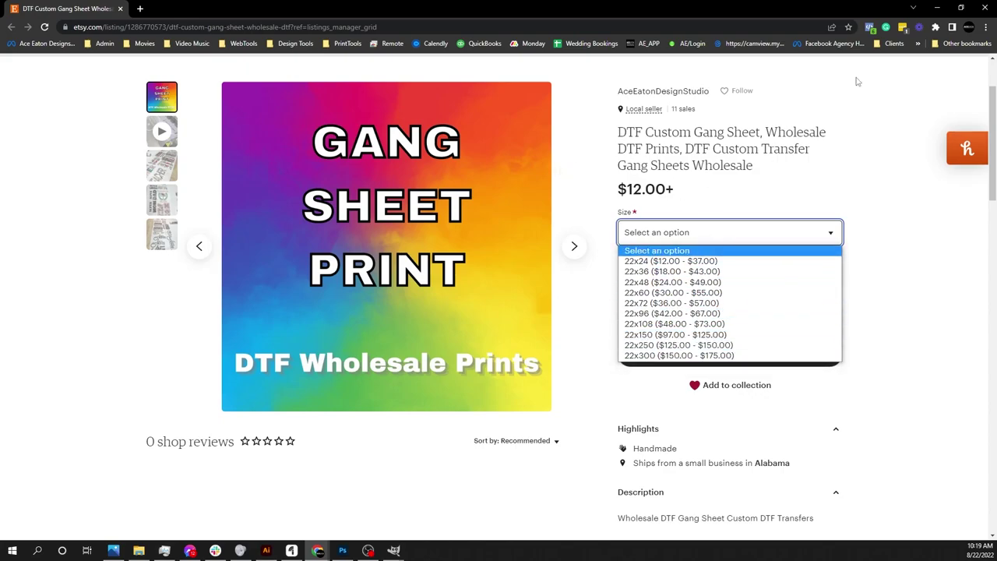
# - Back in GIMP, create the 22 × 24 inch, 300 ppi image (6600 × 7200 px)
pyautogui.click(936, 7)
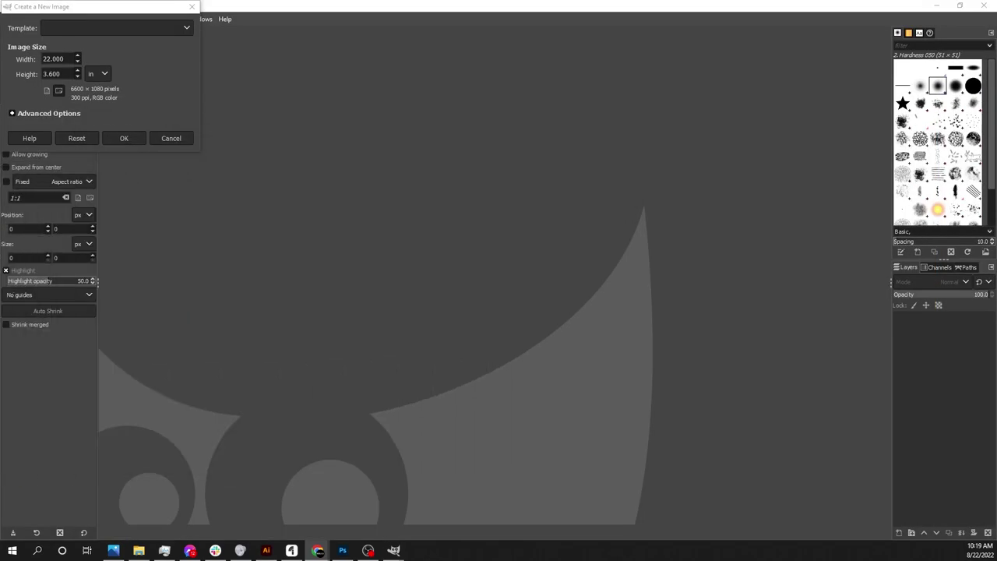
pyautogui.moveTo(108, 12); pyautogui.dragTo(527, 124)
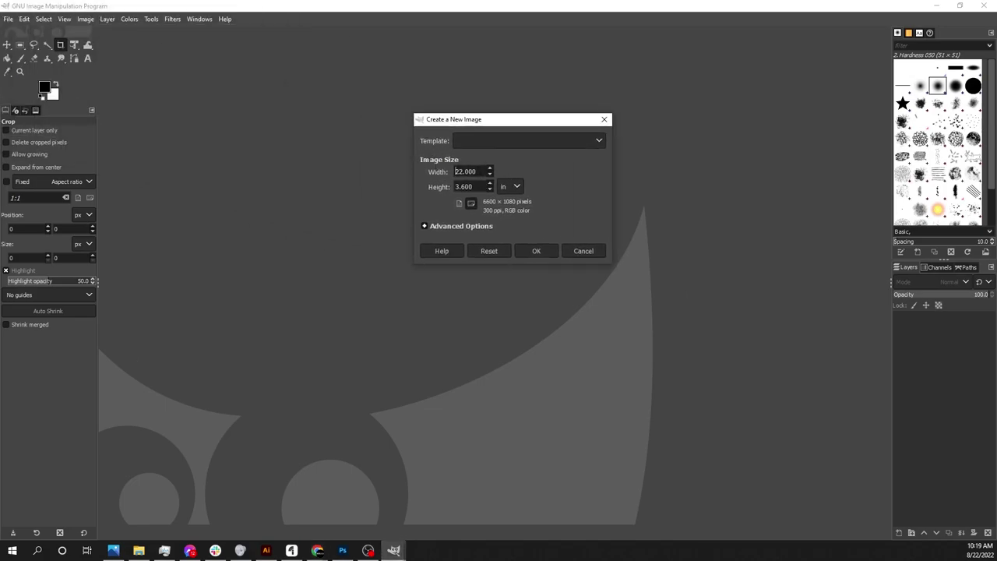
pyautogui.doubleClick(455, 171)
pyautogui.doubleClick(456, 187)
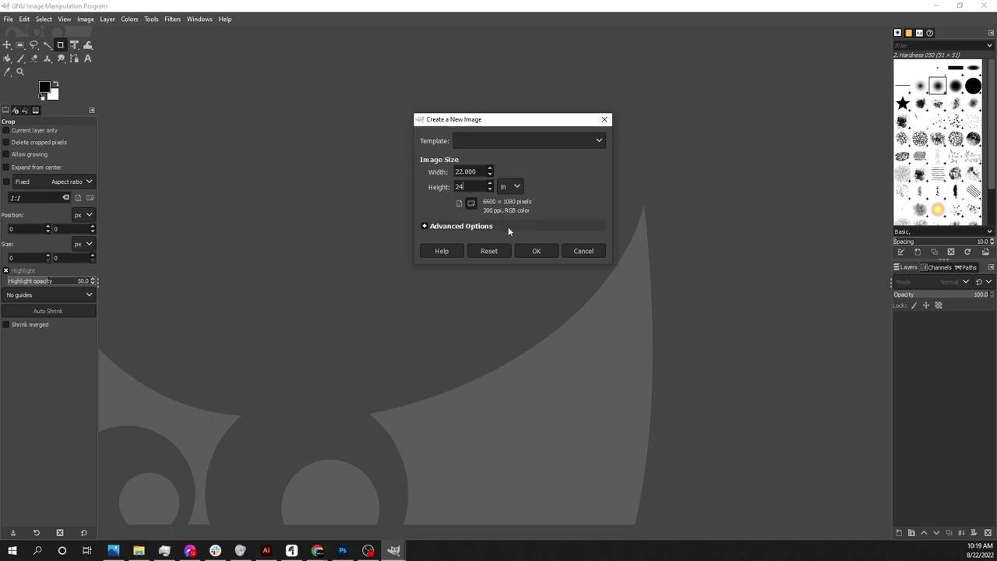
pyautogui.click(426, 226)
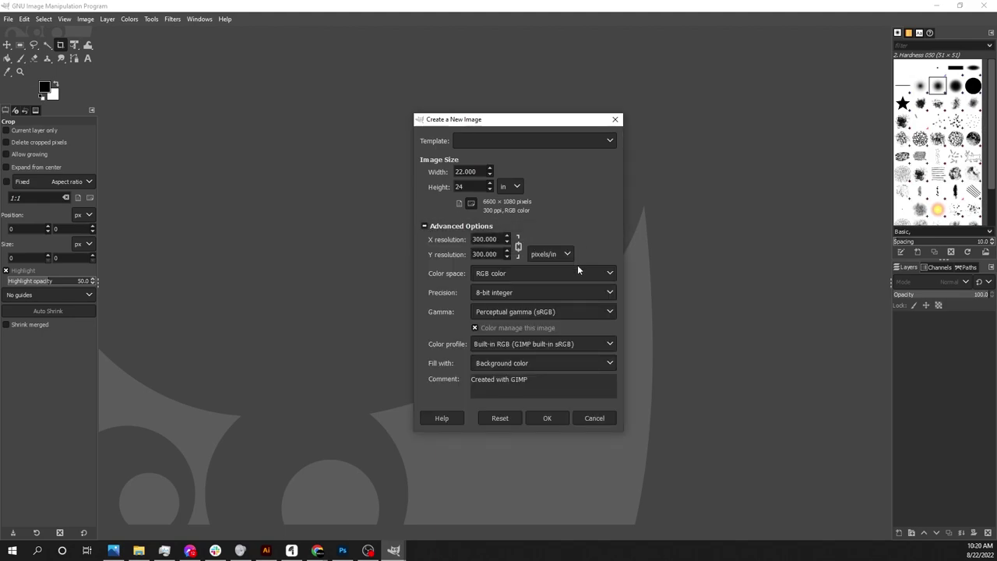
pyautogui.click(552, 417)
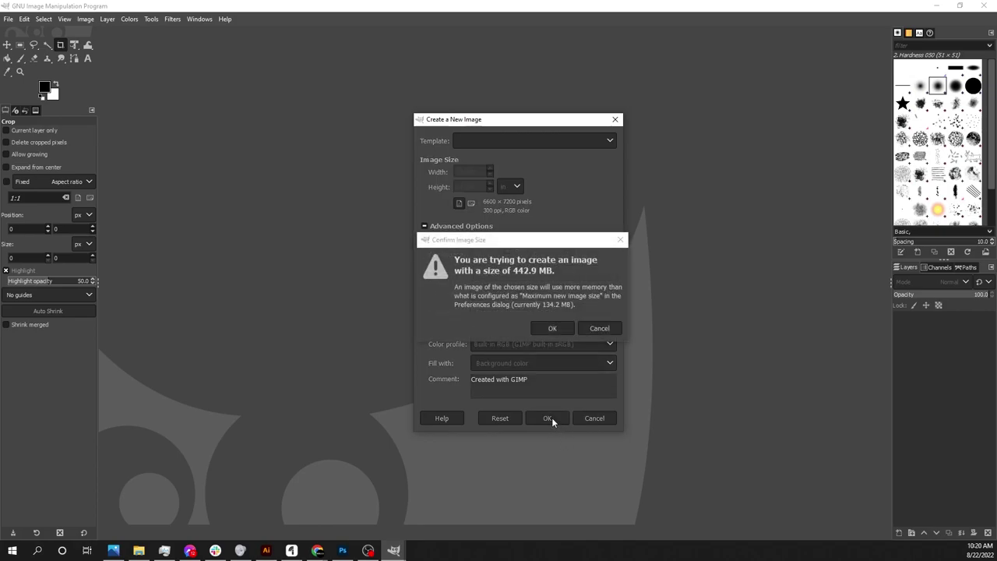
pyautogui.click(553, 328)
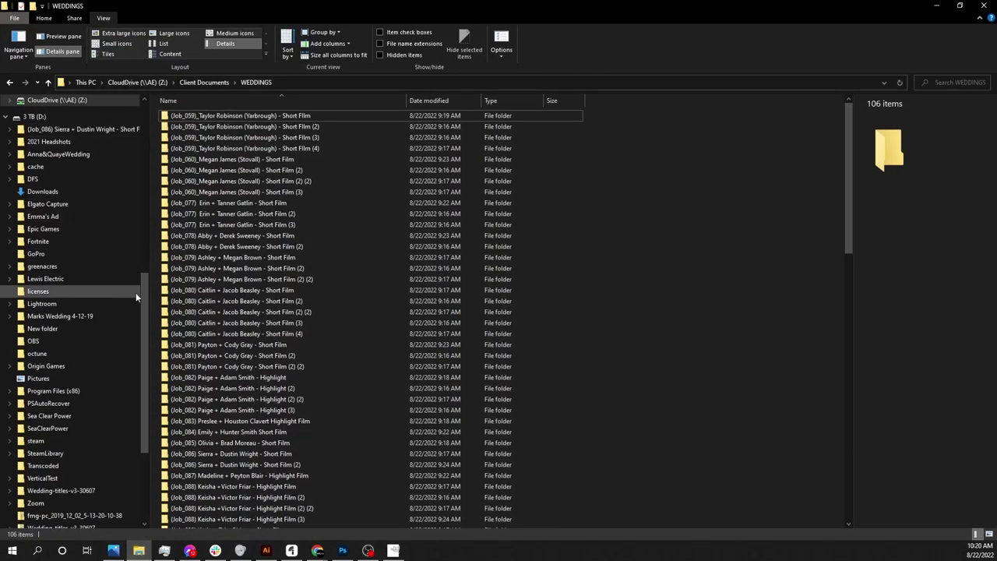
# - Browse to the Etsy Orders > DTF > August_2022 folder in File Explorer
pyautogui.moveTo(144, 311); pyautogui.dragTo(149, 104)
pyautogui.click(43, 134)
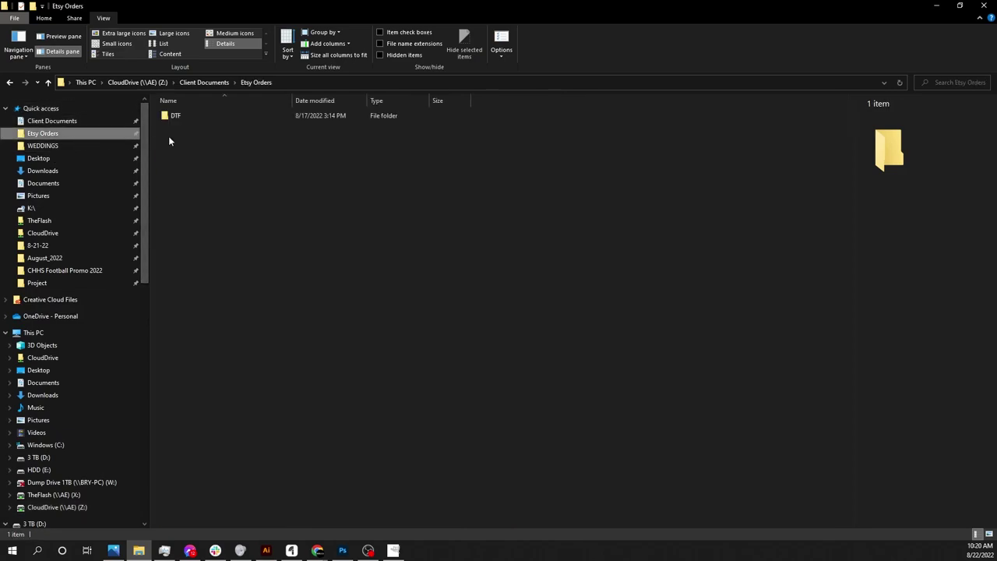
pyautogui.doubleClick(250, 115)
pyautogui.doubleClick(252, 116)
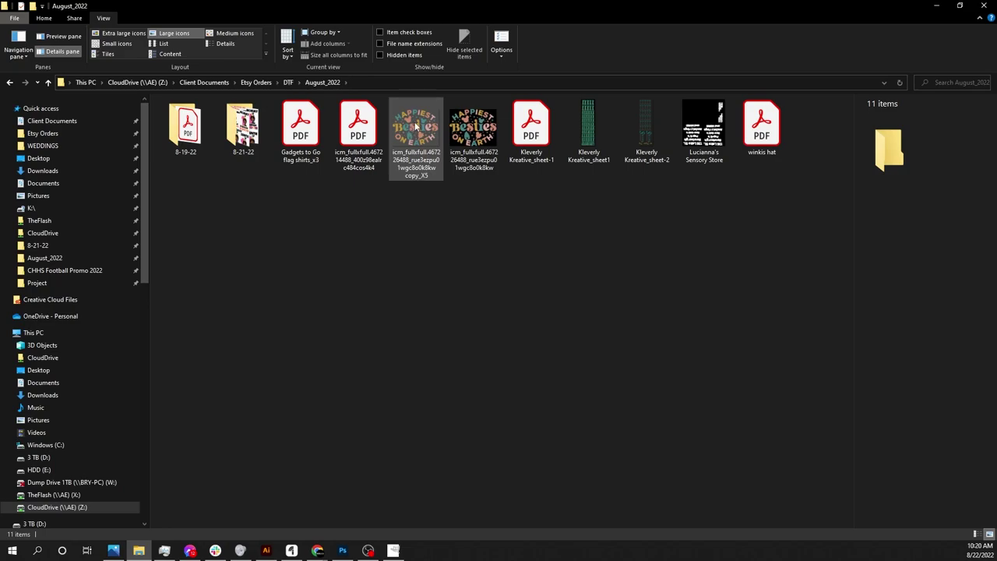
# - Check the properties of the design image and its PNG copy
pyautogui.click(454, 122)
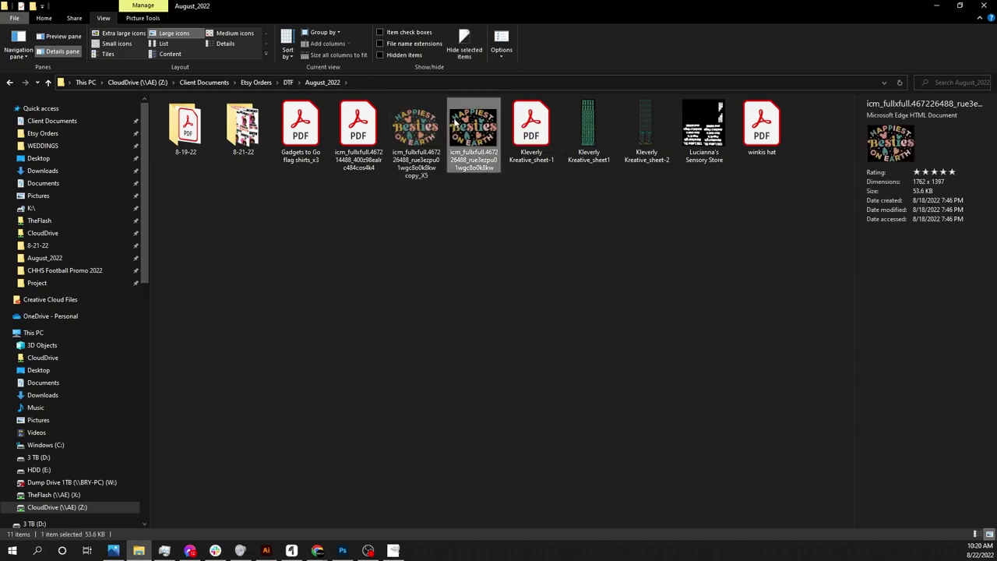
pyautogui.rightClick(483, 130)
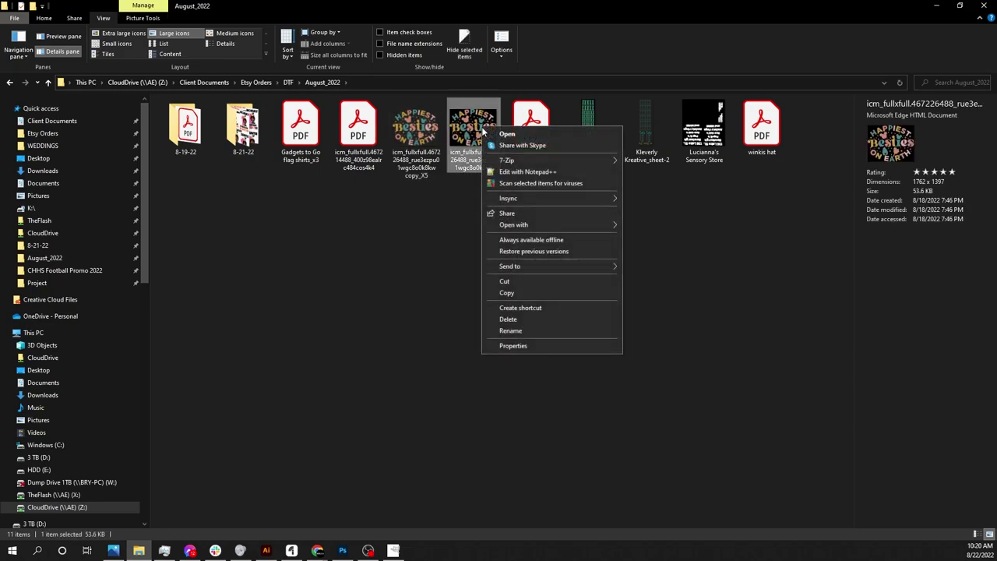
pyautogui.click(539, 347)
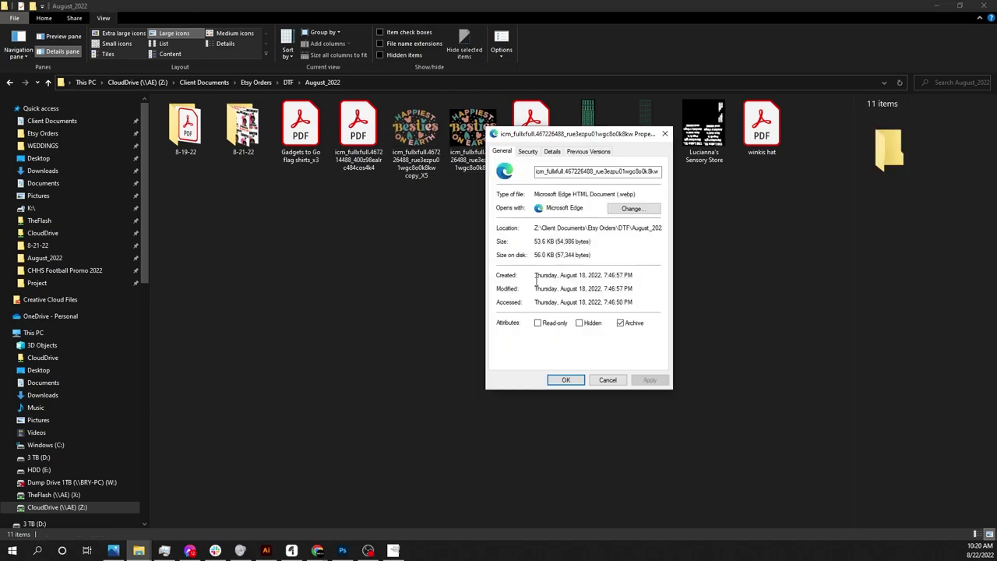
pyautogui.click(608, 379)
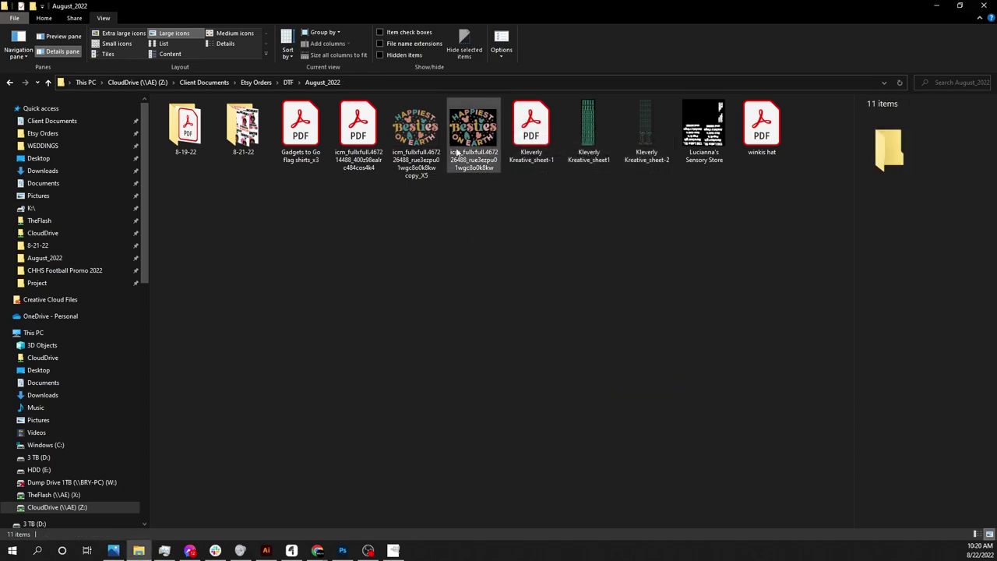
pyautogui.click(421, 132)
pyautogui.rightClick(429, 138)
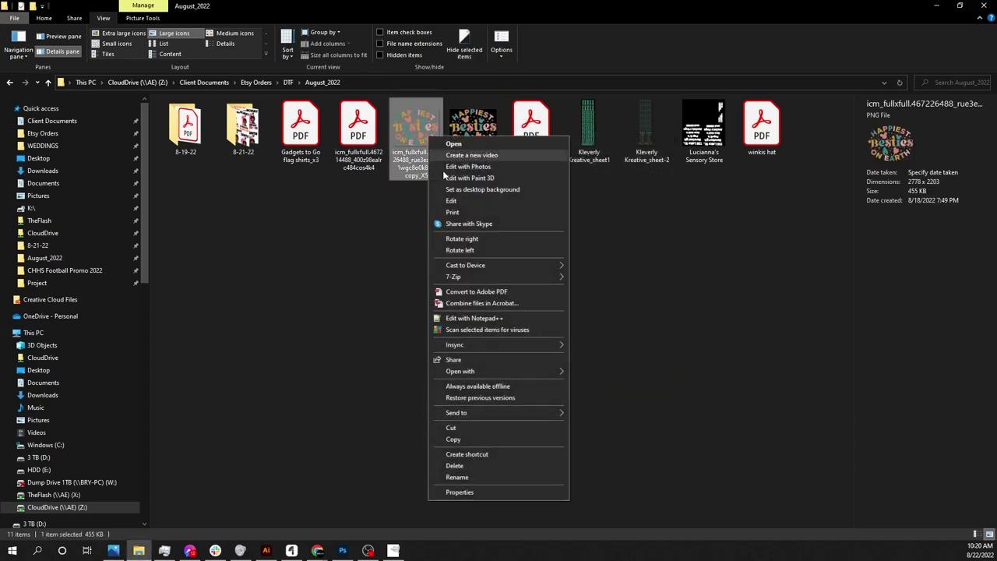
pyautogui.click(484, 490)
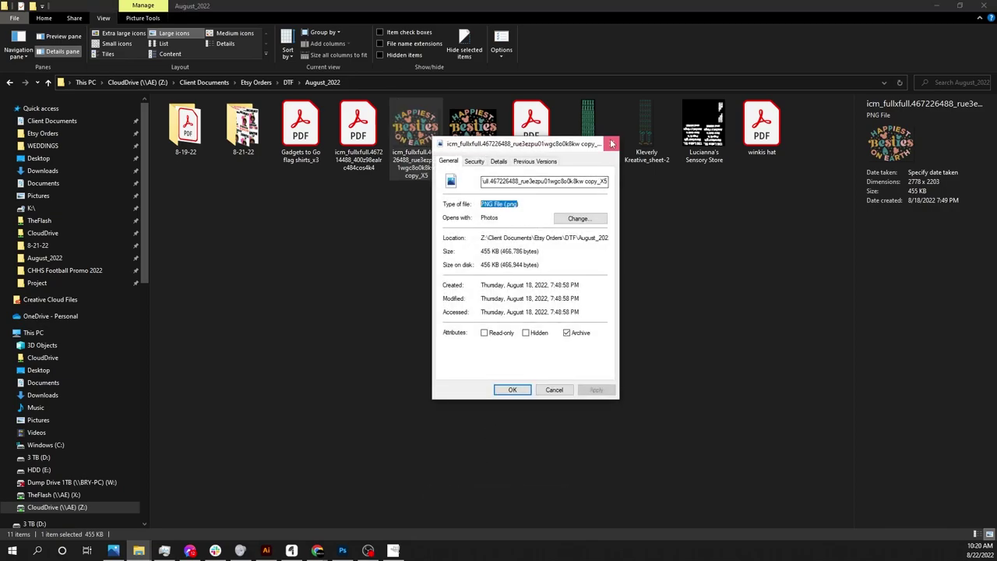
pyautogui.click(612, 143)
pyautogui.click(705, 129)
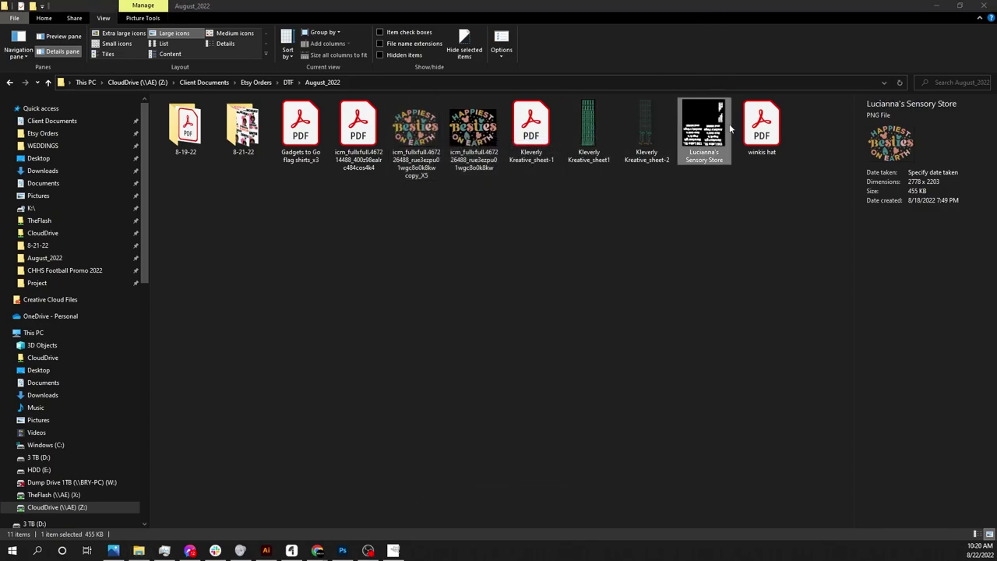
# - Drag the PNG copy onto the GIMP canvas and switch to the Move tool
pyautogui.press('super+Down')
pyautogui.moveTo(600, 327); pyautogui.dragTo(344, 171)
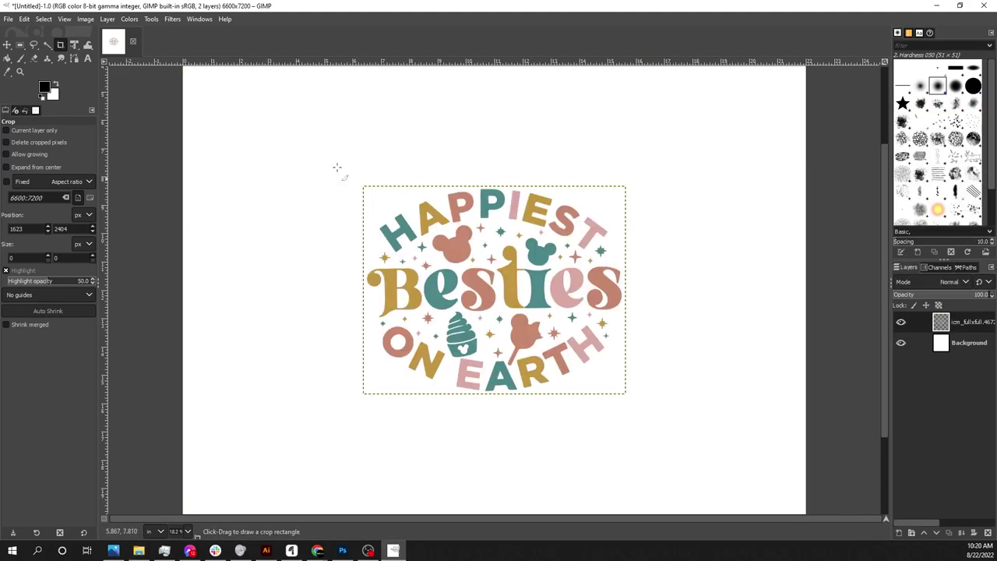
pyautogui.click(7, 45)
pyautogui.moveTo(489, 247); pyautogui.dragTo(406, 202)
# - Undo the stray move, hide the Background layer, and drag the design top-left
pyautogui.hotkey('ctrl', 'z')
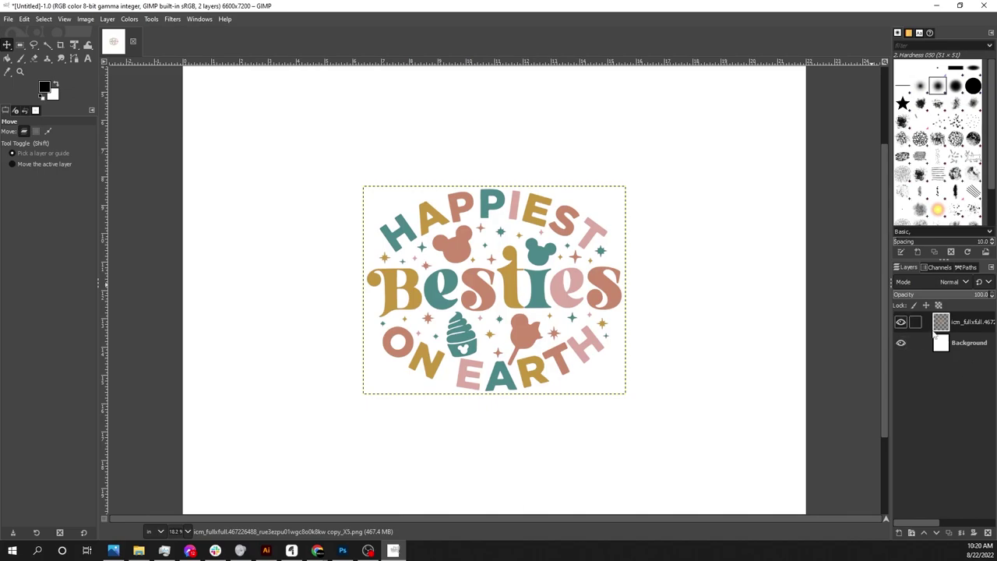
pyautogui.click(901, 344)
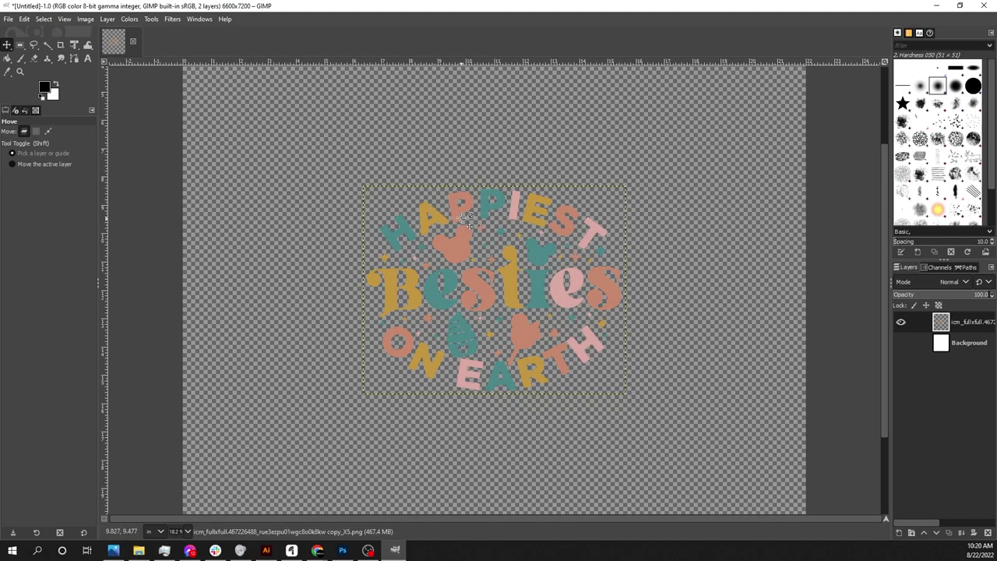
pyautogui.moveTo(469, 225); pyautogui.dragTo(288, 110)
# - Open the design layer's context menu in the Layers panel
pyautogui.rightClick(337, 122)
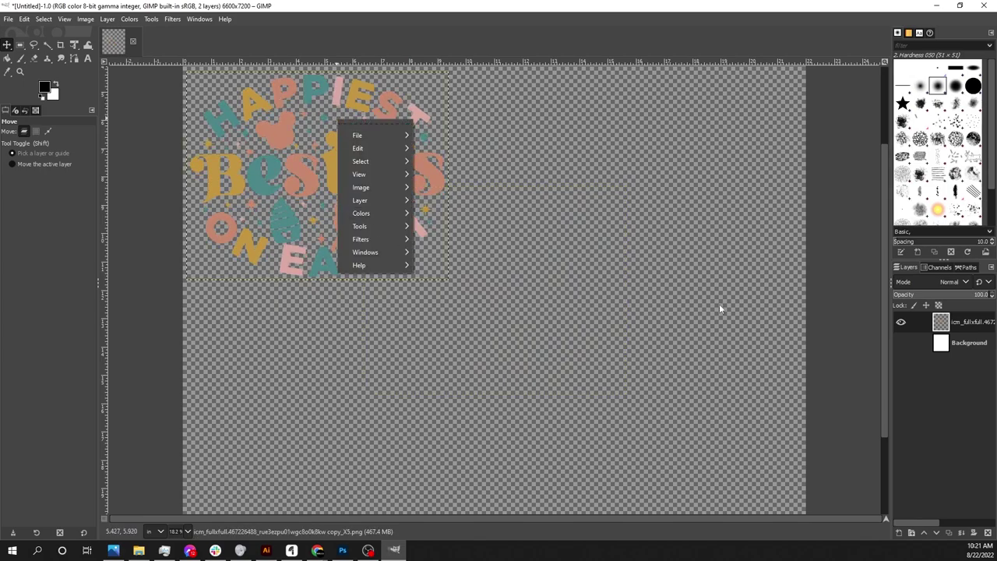
pyautogui.click(973, 322)
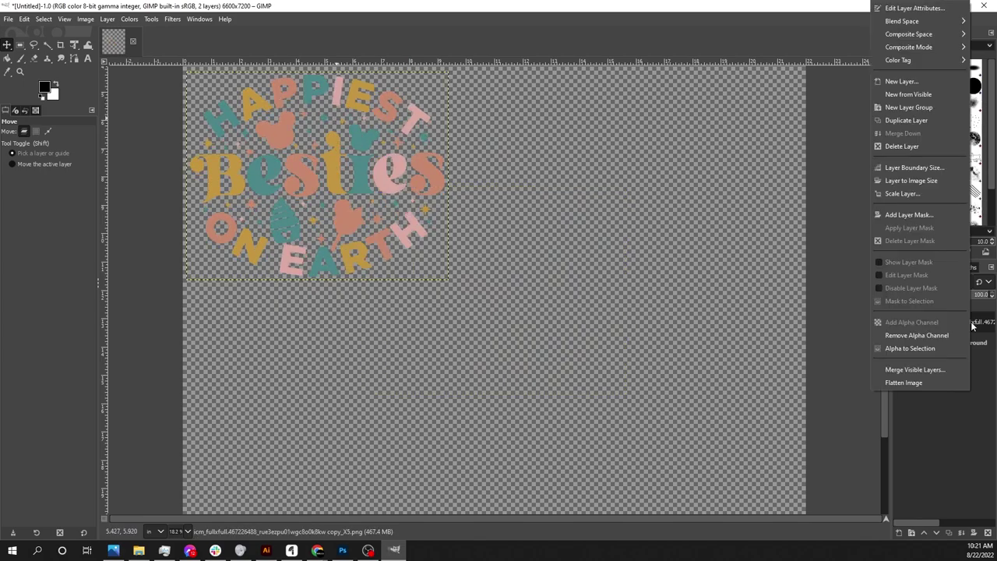
pyautogui.rightClick(972, 326)
pyautogui.click(980, 331)
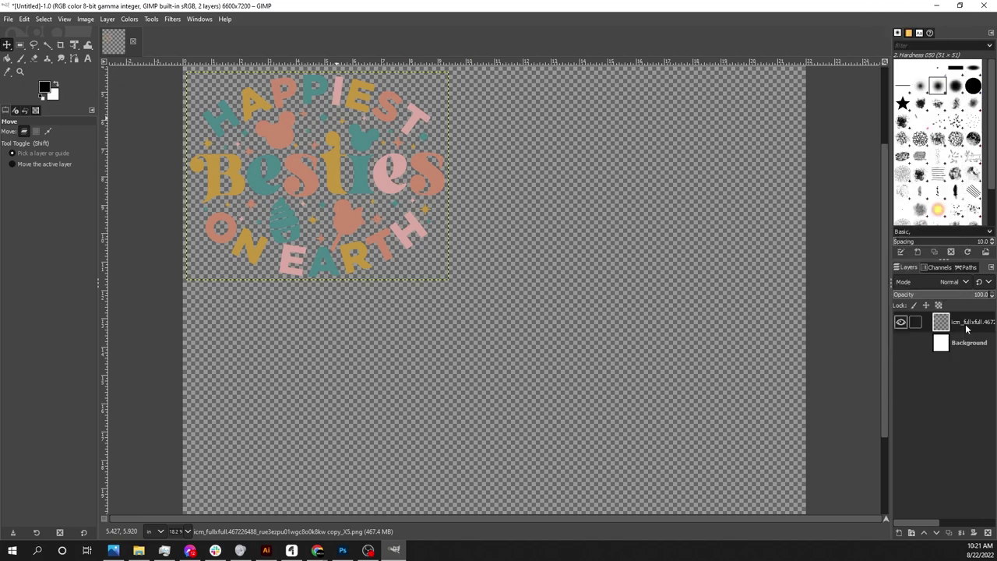
pyautogui.rightClick(965, 324)
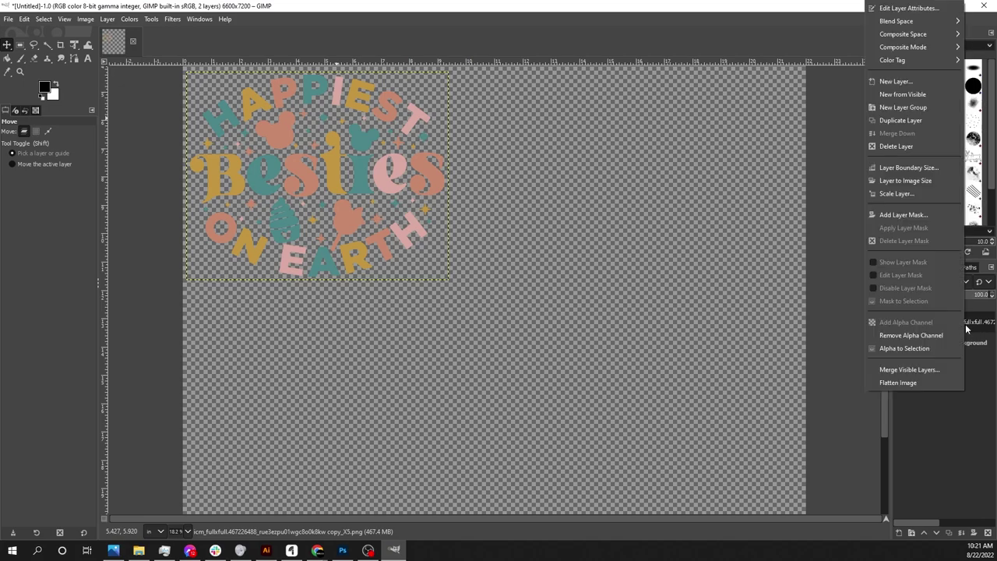
# - Duplicate the design layer and place the copy to the right of the original
pyautogui.click(900, 121)
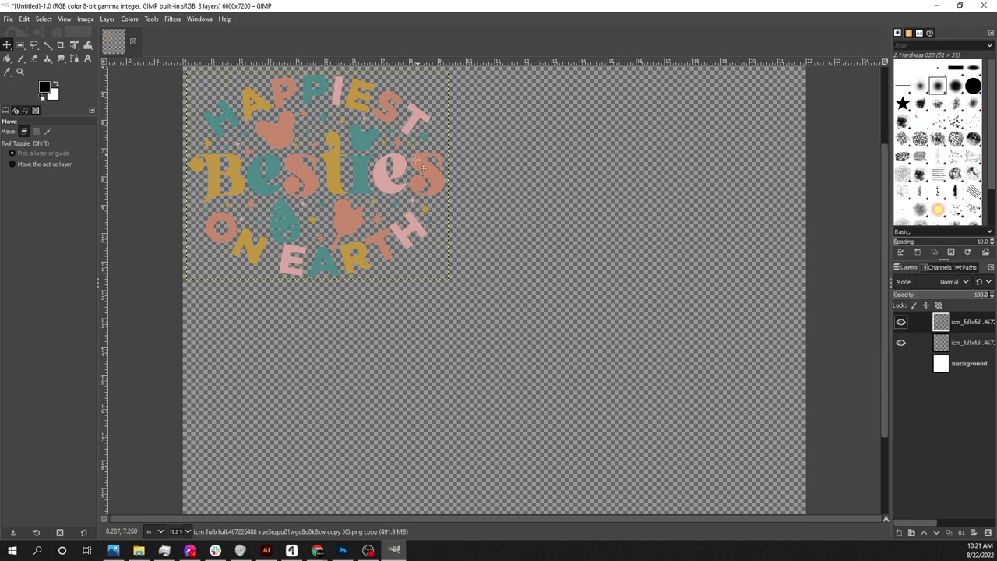
pyautogui.moveTo(419, 170); pyautogui.dragTo(670, 180)
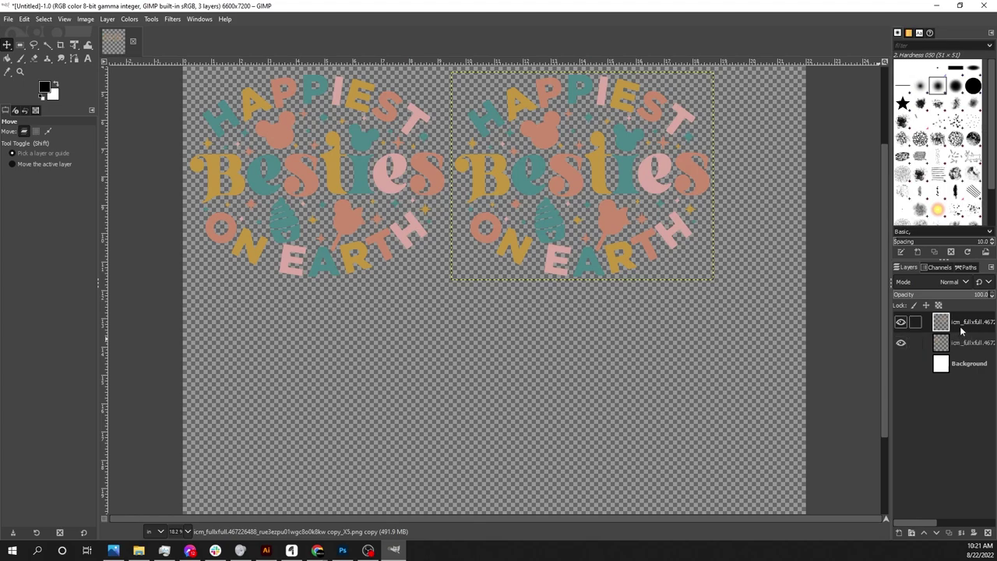
pyautogui.click(977, 347)
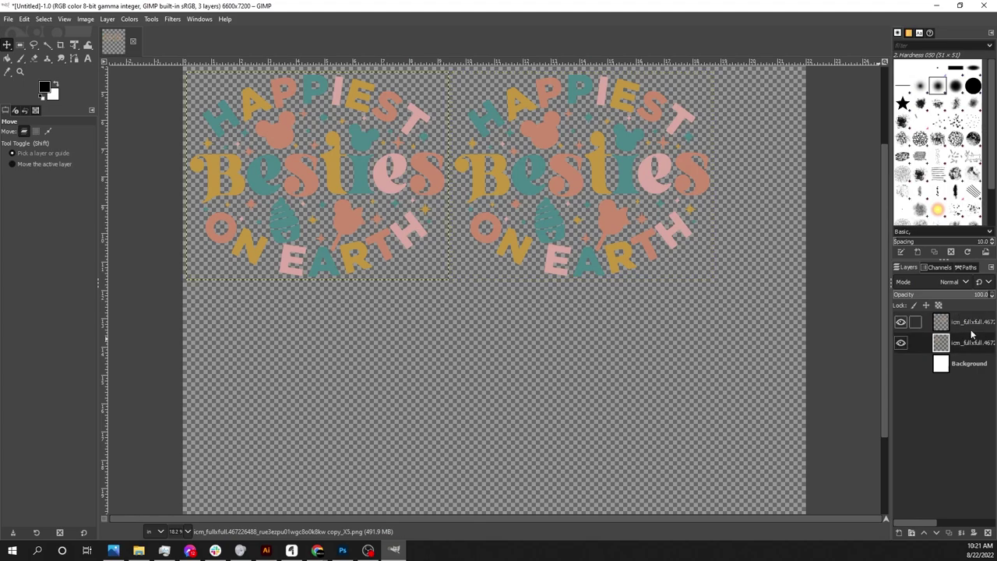
pyautogui.click(971, 330)
# - Duplicate twice more, placing copies lower-left and lower-right to complete the grid
pyautogui.rightClick(971, 330)
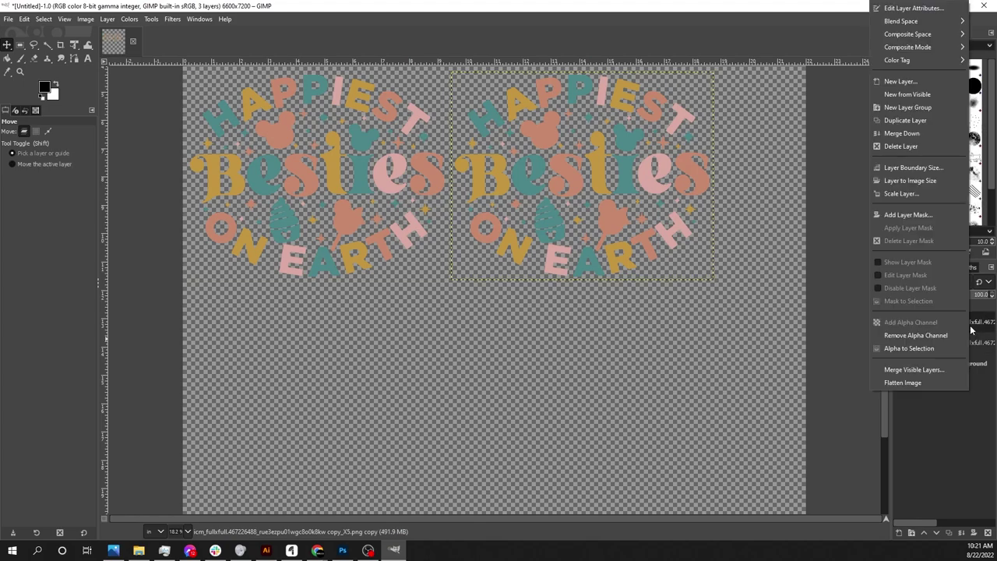
pyautogui.click(905, 121)
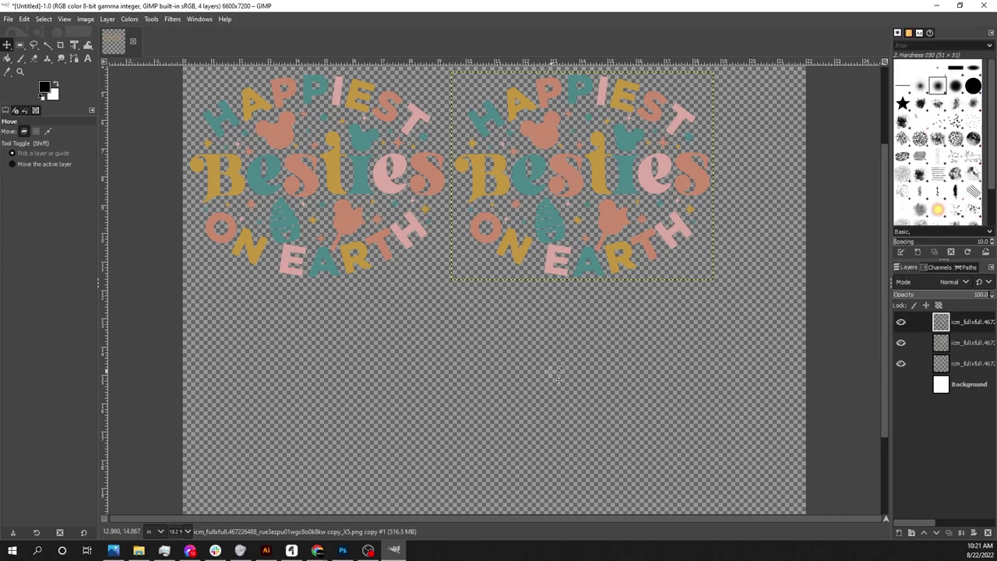
pyautogui.moveTo(595, 187); pyautogui.dragTo(317, 394)
pyautogui.rightClick(963, 324)
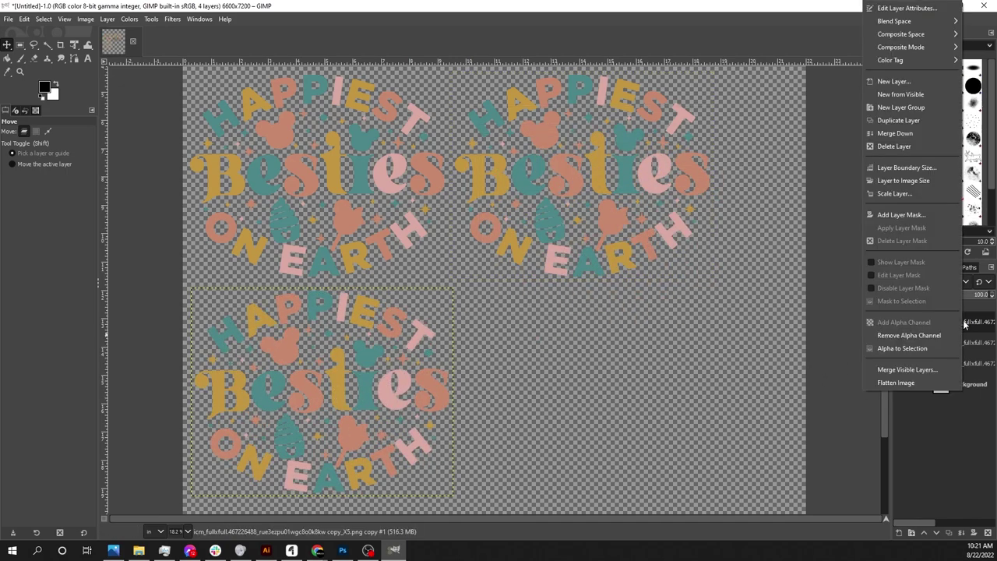
pyautogui.click(907, 121)
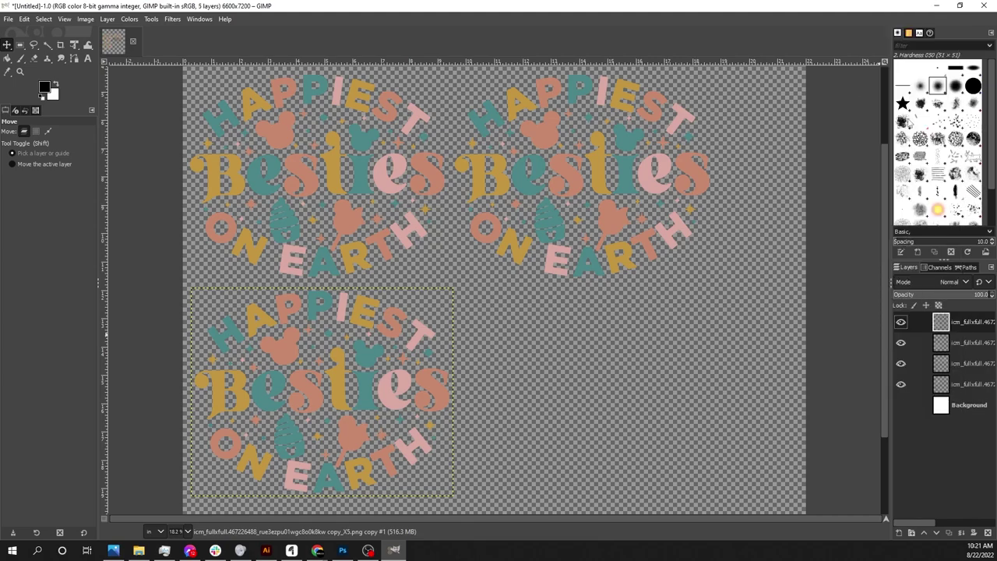
pyautogui.moveTo(364, 357); pyautogui.dragTo(643, 356)
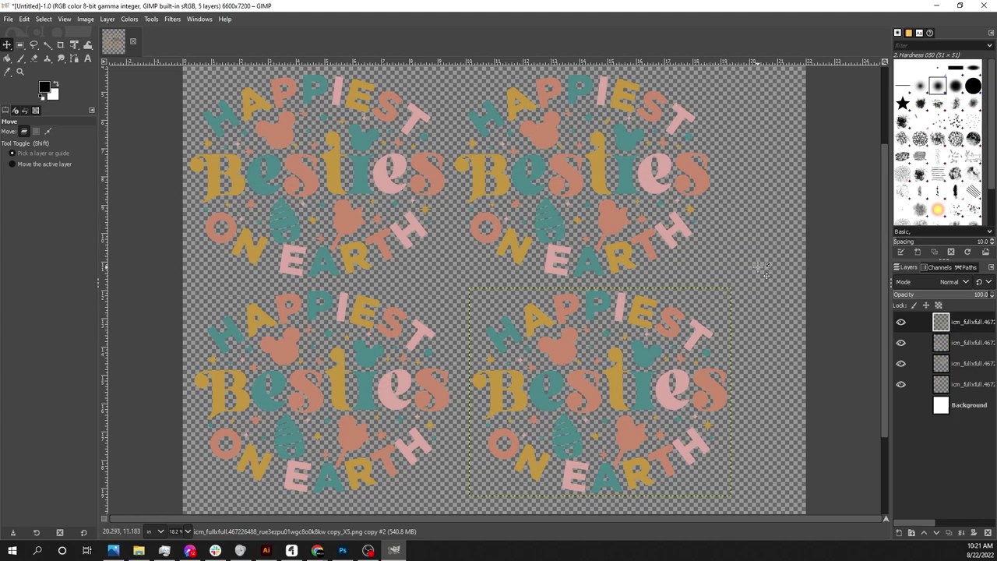
pyautogui.scroll(-3, 729, 350)
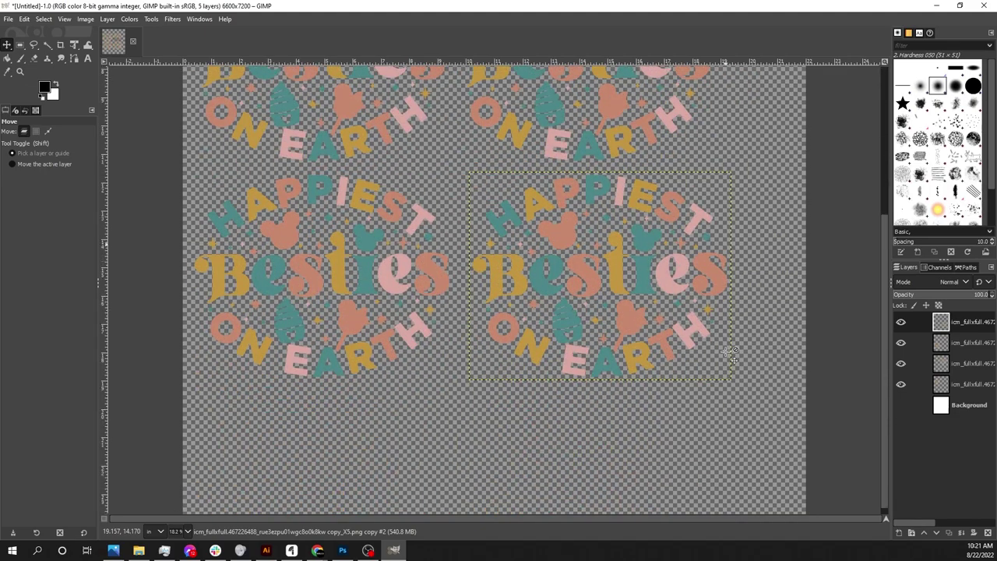
pyautogui.scroll(3, 763, 316)
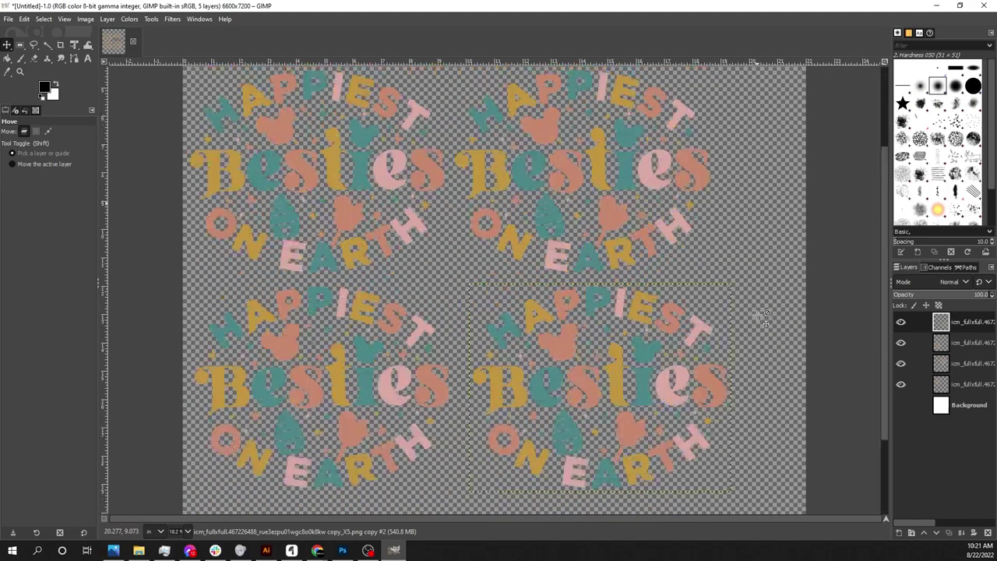
pyautogui.scroll(3, 746, 282)
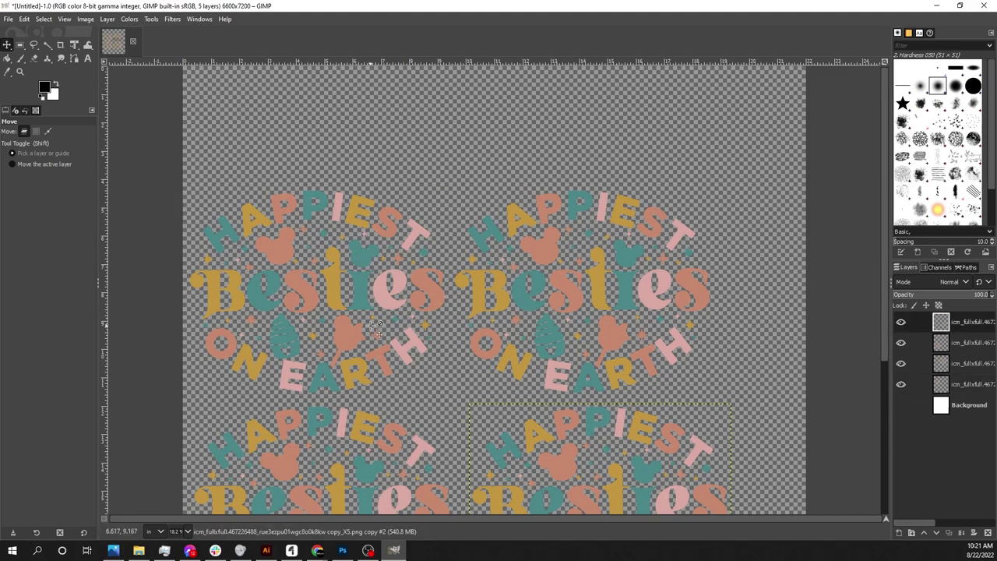
# - Duplicate the top-left Happiest Besties layer and drag the copy up and right over the top row
pyautogui.click(941, 384)
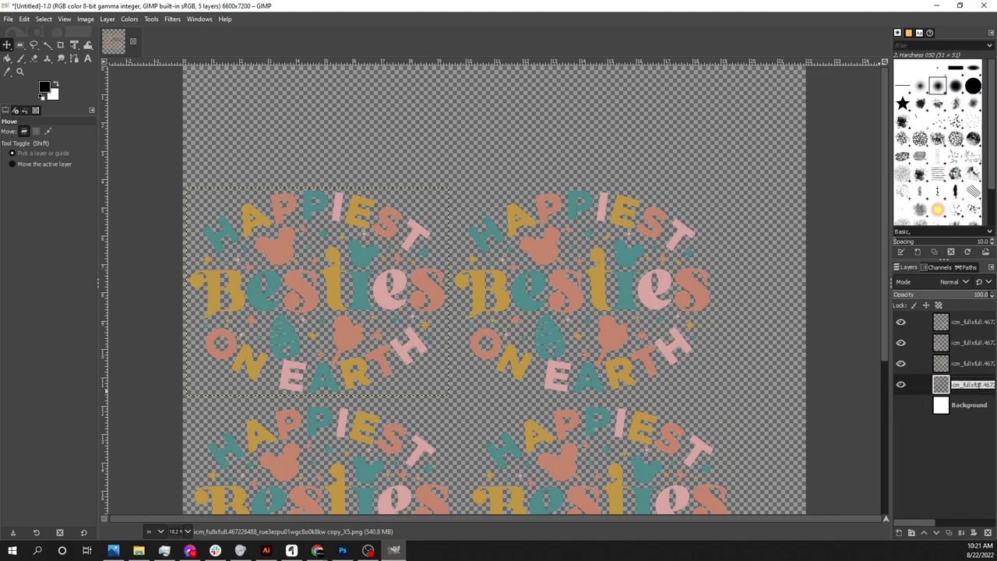
pyautogui.rightClick(941, 385)
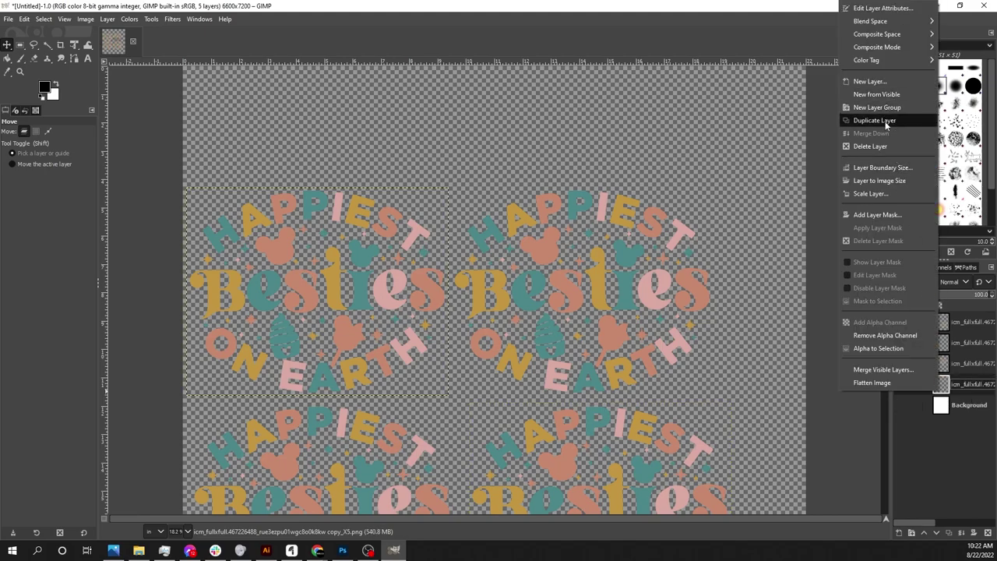
pyautogui.click(874, 120)
pyautogui.moveTo(396, 286); pyautogui.dragTo(491, 172)
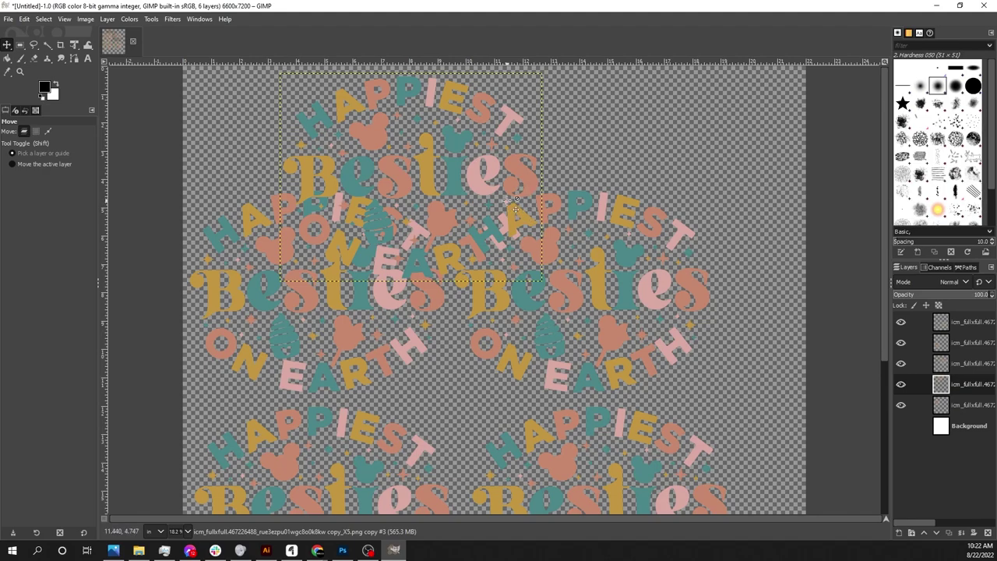
pyautogui.press('t')
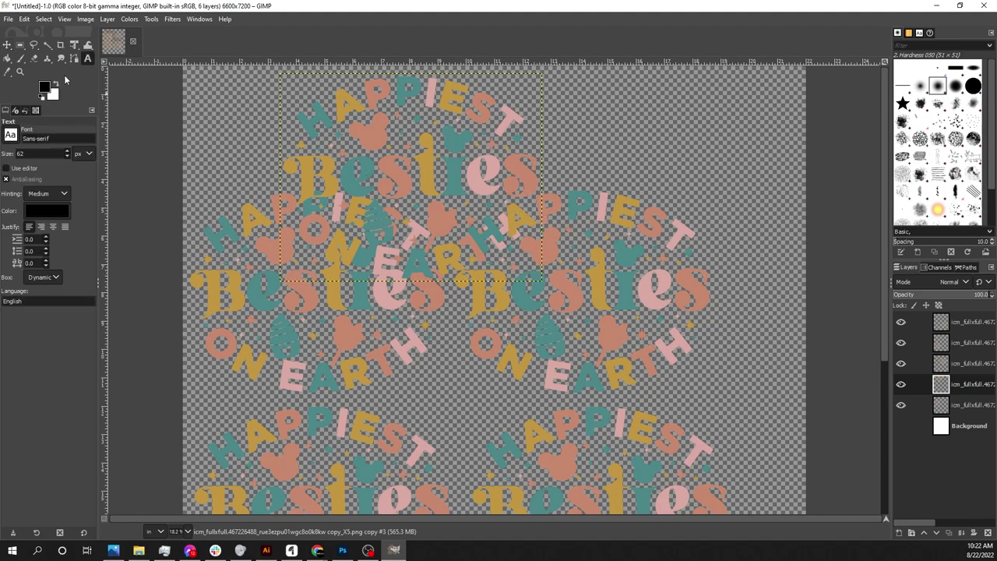
pyautogui.click(8, 47)
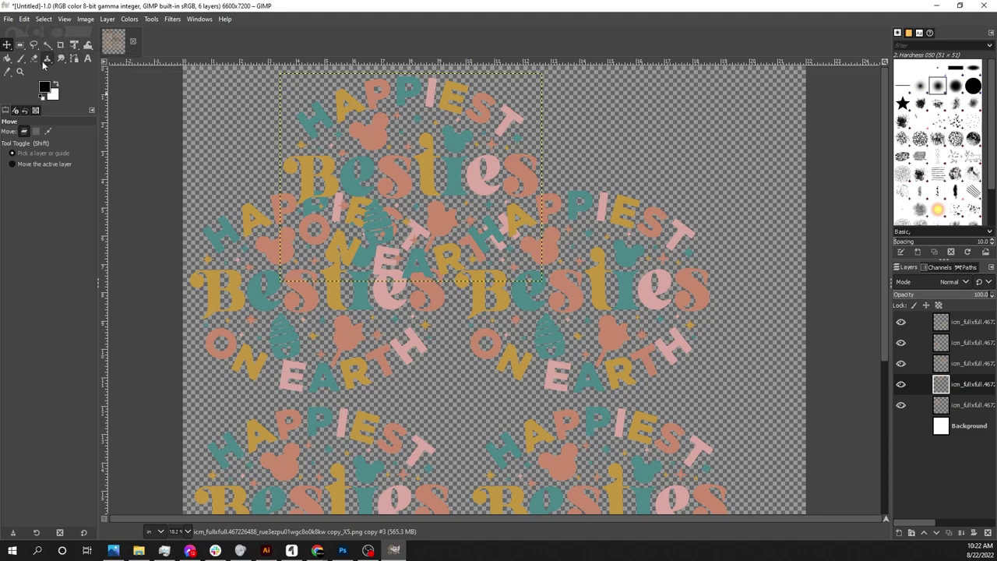
# - Apply a layer scale and nudge the design copy slightly down and right
pyautogui.hotkey('ctrl', 'shift', 's')
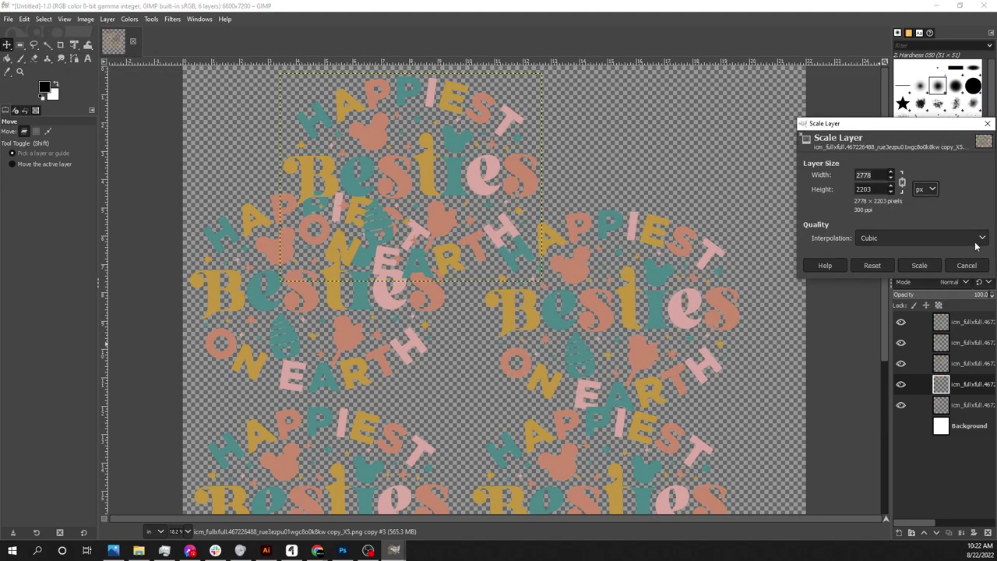
pyautogui.click(968, 262)
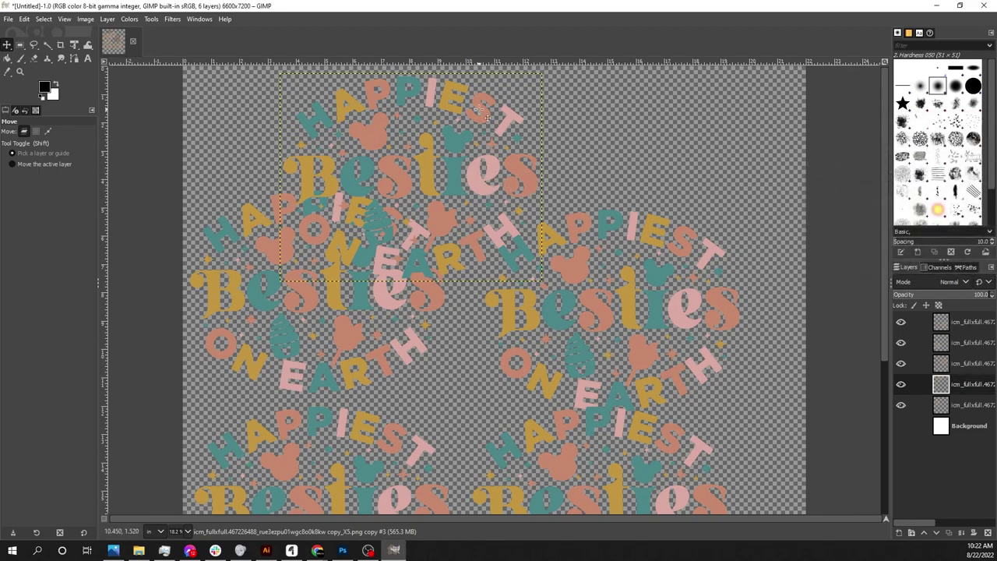
pyautogui.moveTo(487, 117); pyautogui.dragTo(515, 126)
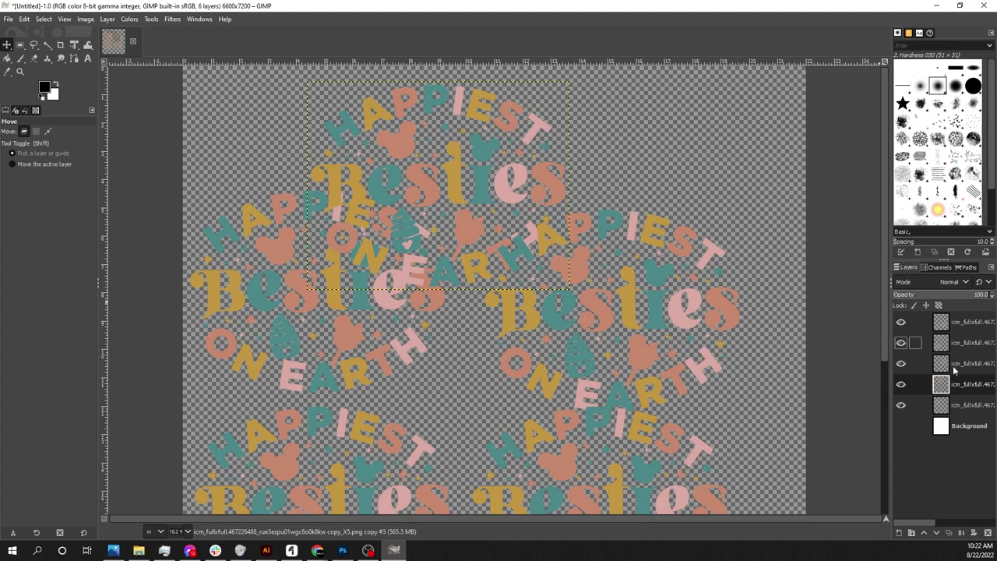
# - Scale the layer to 2.260 inches wide and move it to the sheet's upper-left corner
pyautogui.rightClick(968, 385)
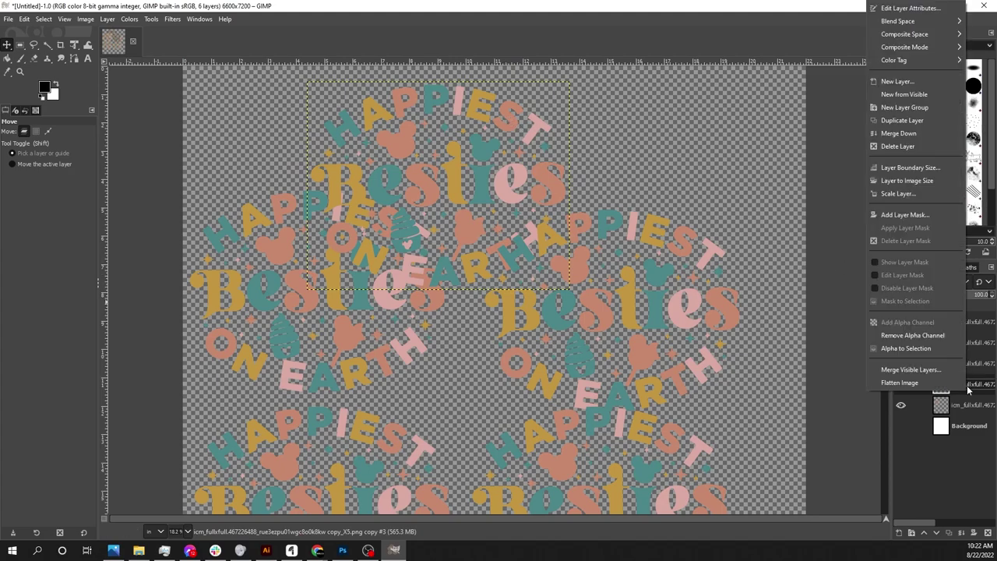
pyautogui.click(903, 199)
pyautogui.click(926, 196)
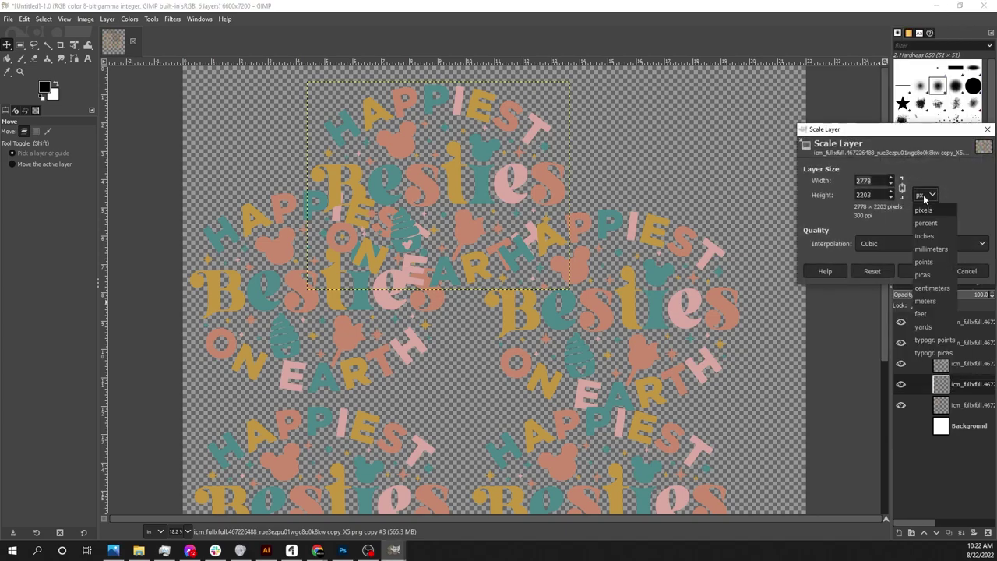
pyautogui.click(926, 235)
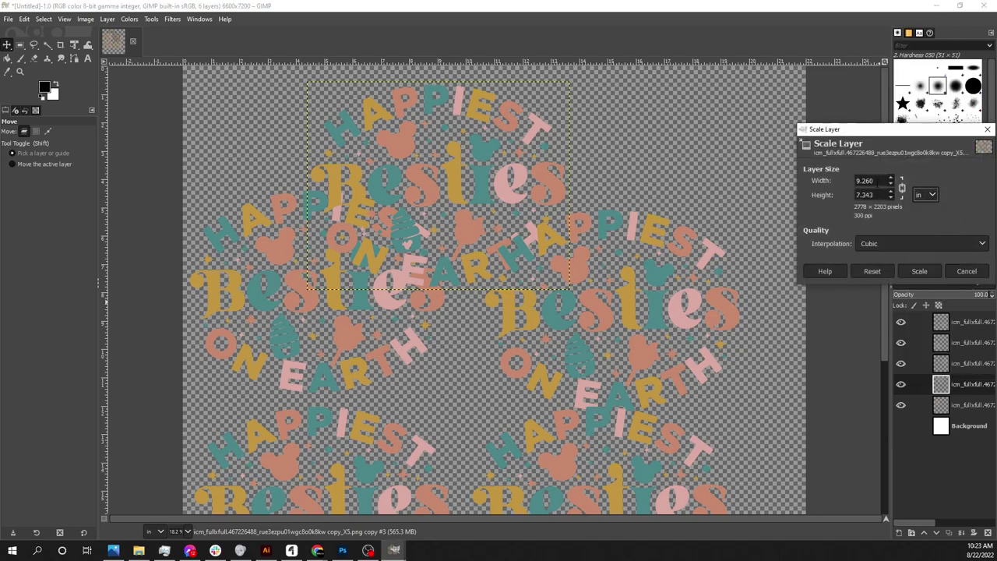
pyautogui.click(891, 187)
pyautogui.click(891, 187)
pyautogui.click(891, 187)
pyautogui.click(891, 187)
pyautogui.click(891, 187)
pyautogui.click(891, 187)
pyautogui.click(891, 187)
pyautogui.click(891, 180)
pyautogui.click(891, 179)
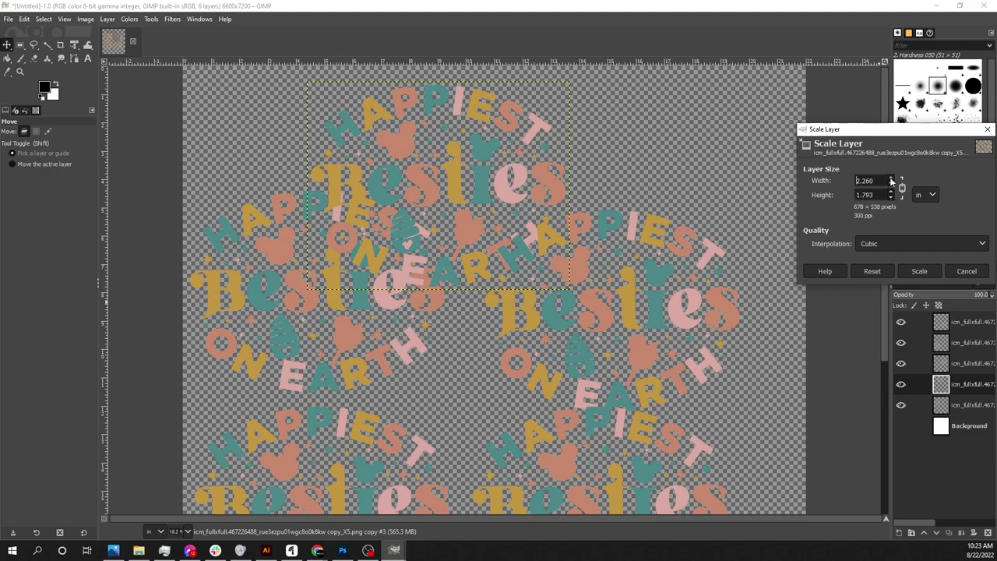
pyautogui.click(920, 271)
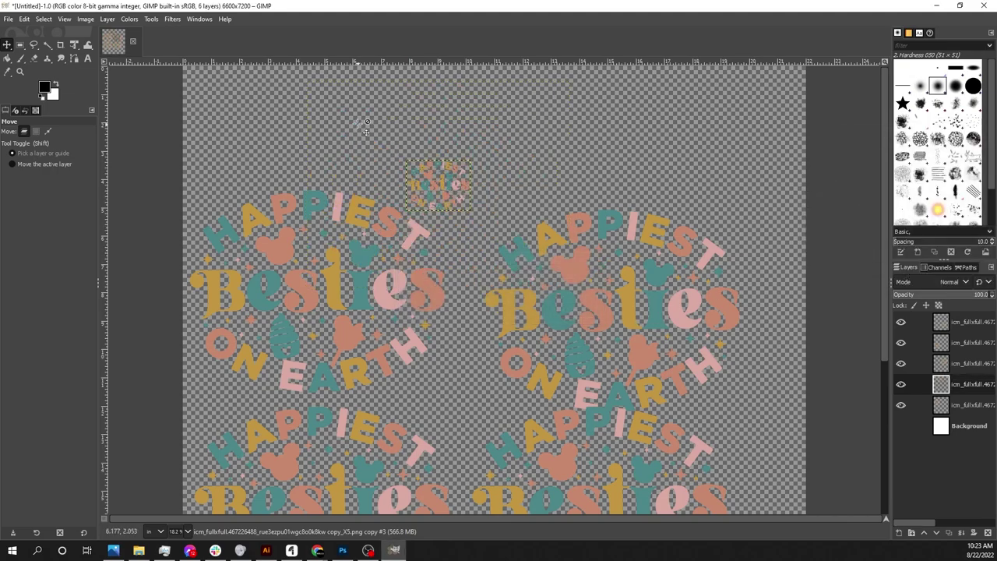
pyautogui.moveTo(435, 184); pyautogui.dragTo(276, 115)
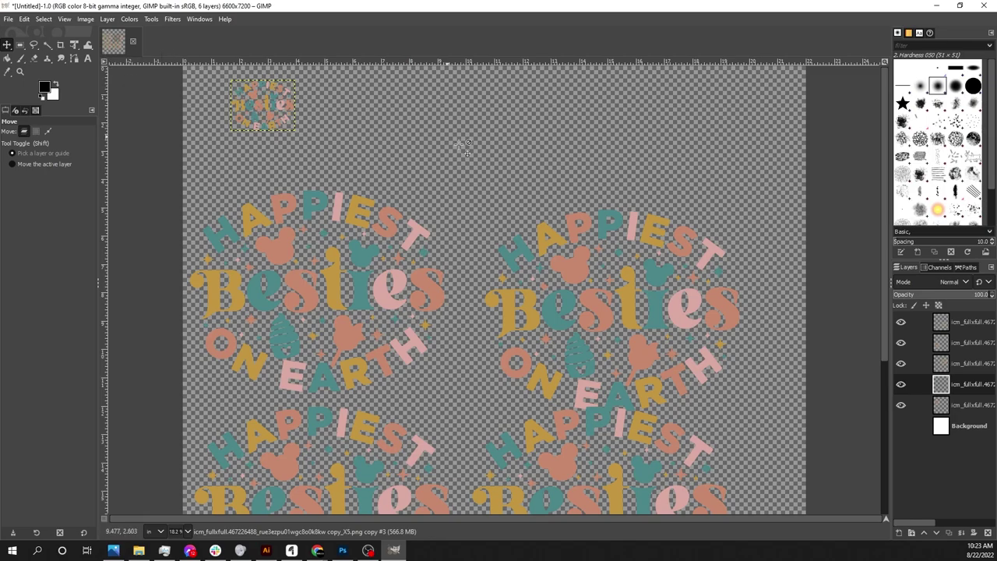
# - Begin exporting the image with Export As, targeting the Desktop folder
pyautogui.click(7, 21)
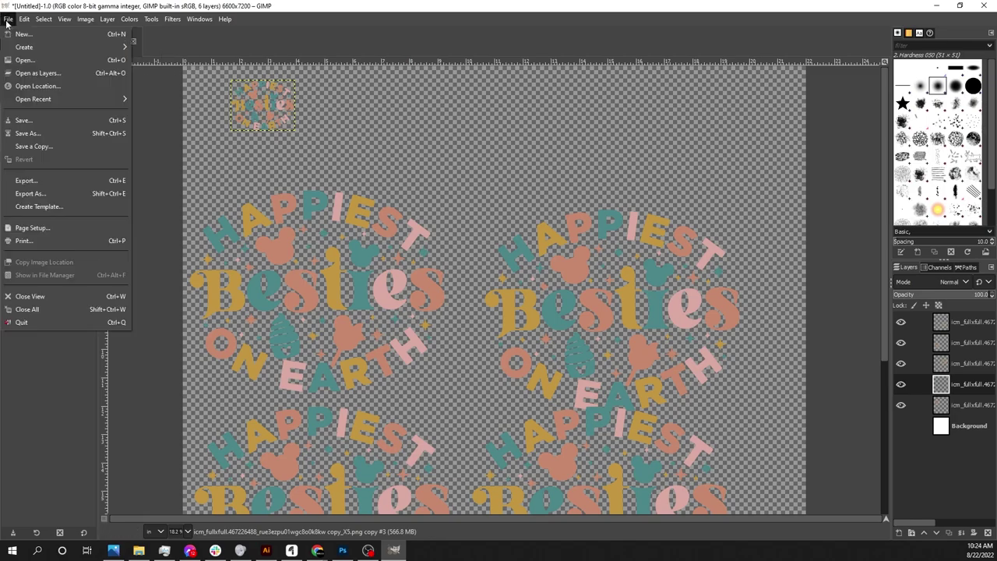
pyautogui.click(51, 191)
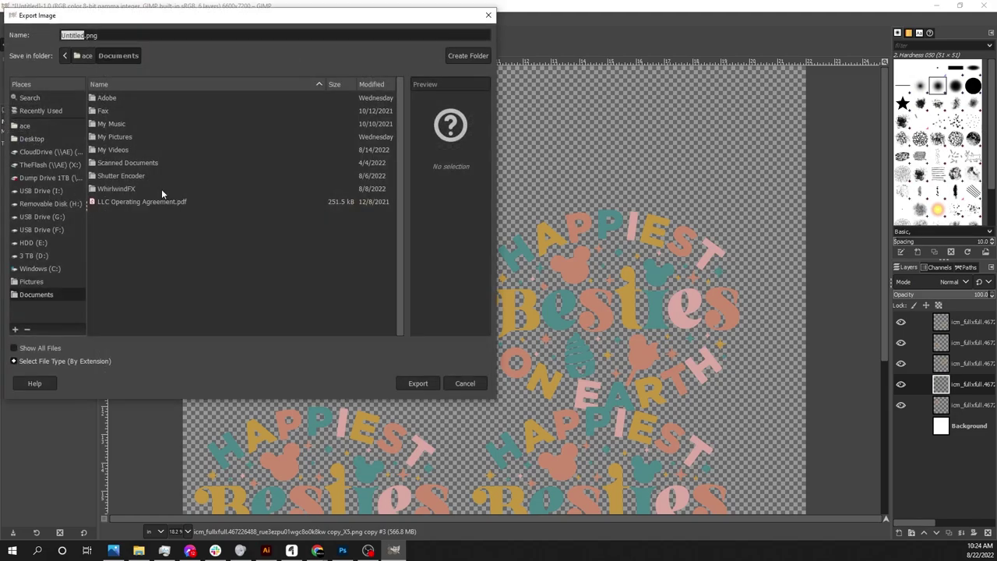
pyautogui.click(46, 140)
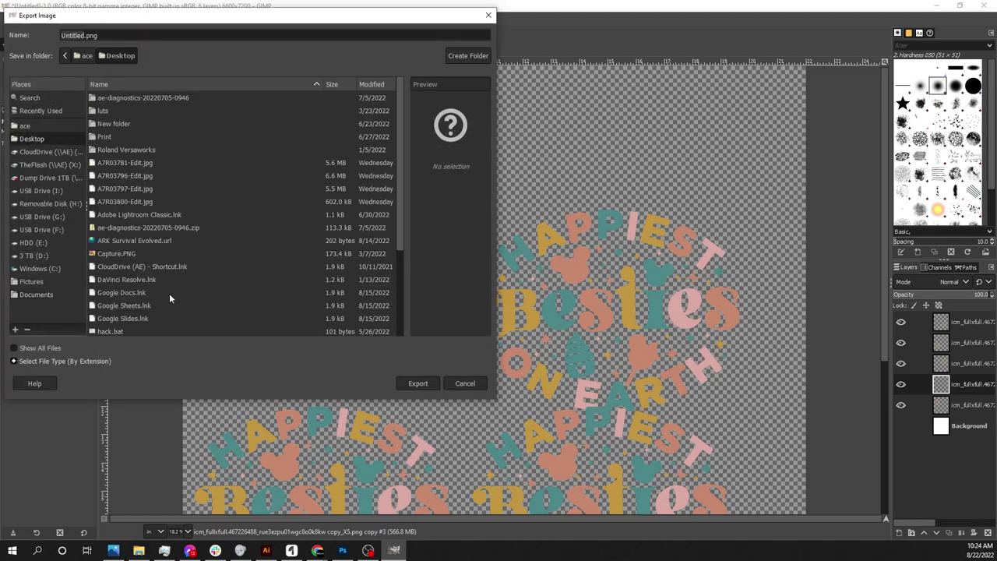
# - Choose PNG image as the file type and export Untitled.png with default PNG options
pyautogui.click(31, 361)
pyautogui.scroll(-1, 129, 311)
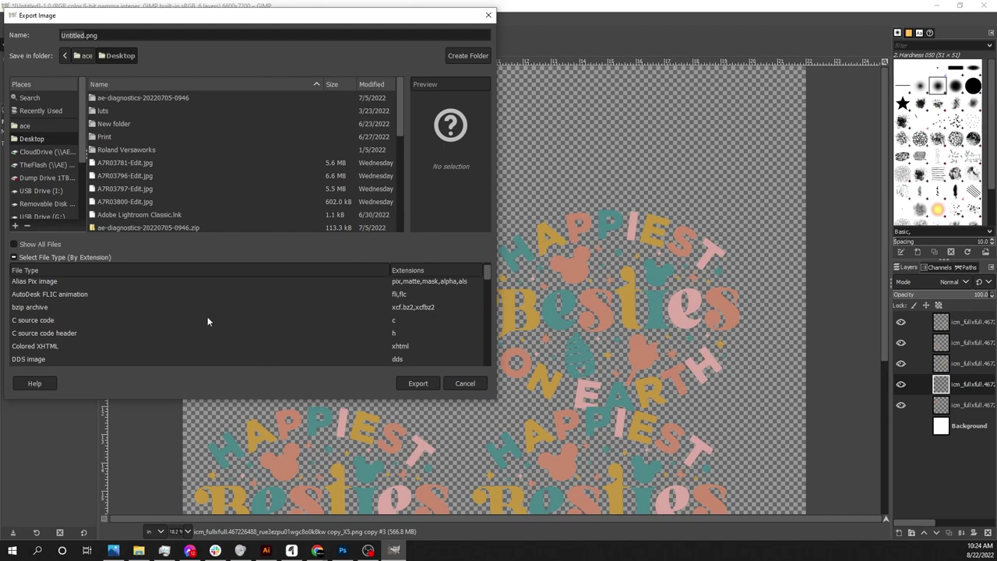
pyautogui.scroll(-6, 332, 309)
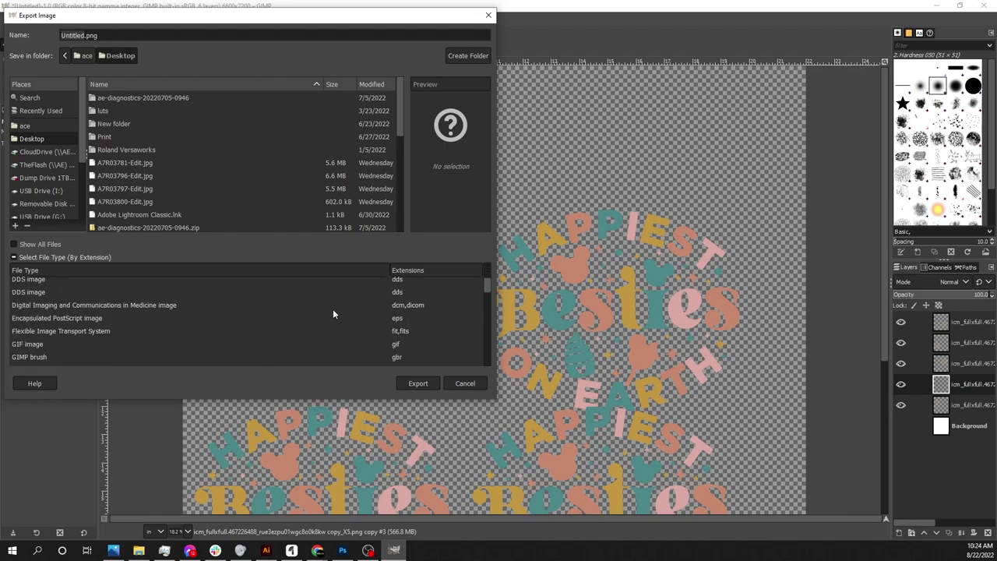
pyautogui.scroll(-6, 333, 308)
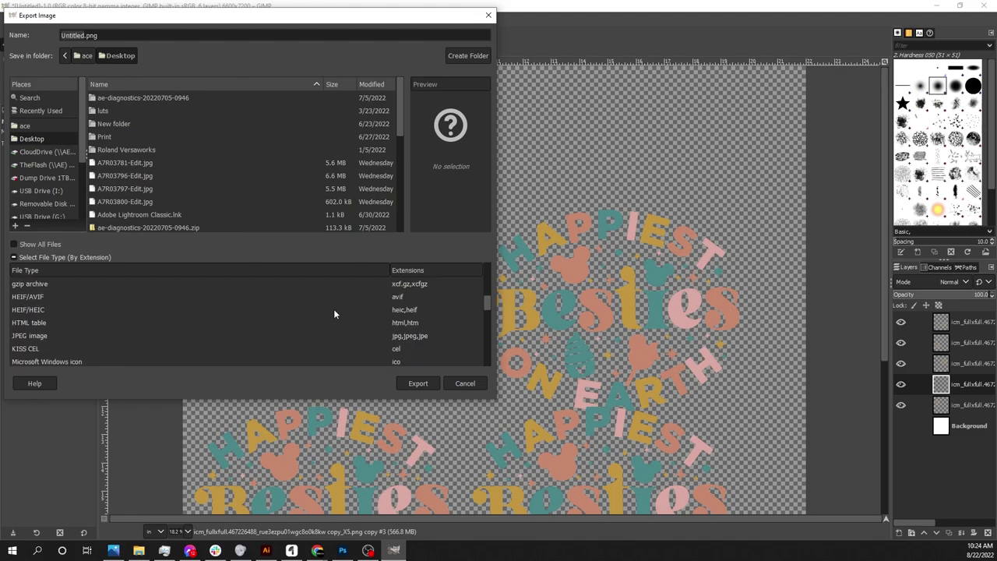
pyautogui.scroll(-4, 335, 312)
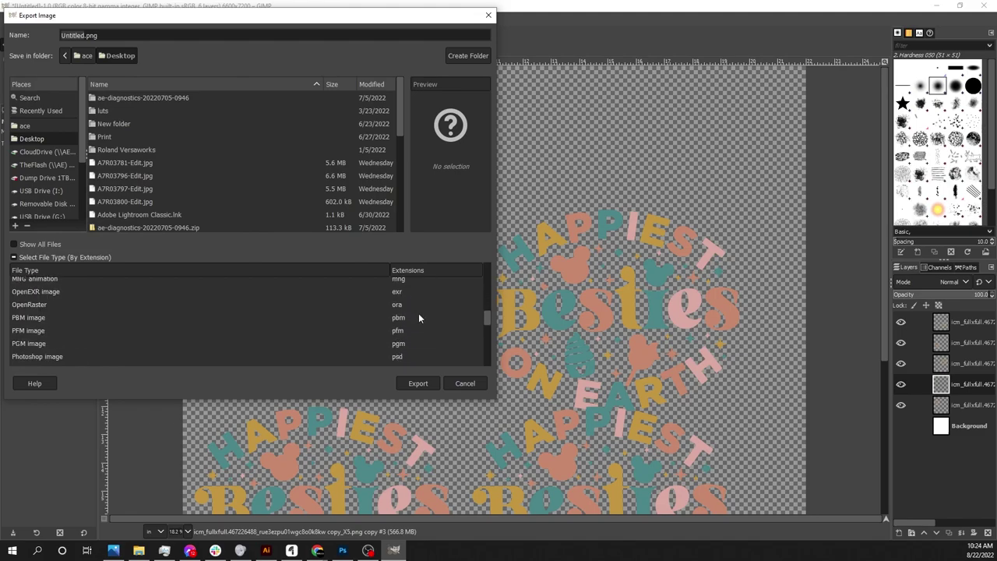
pyautogui.scroll(-2, 425, 321)
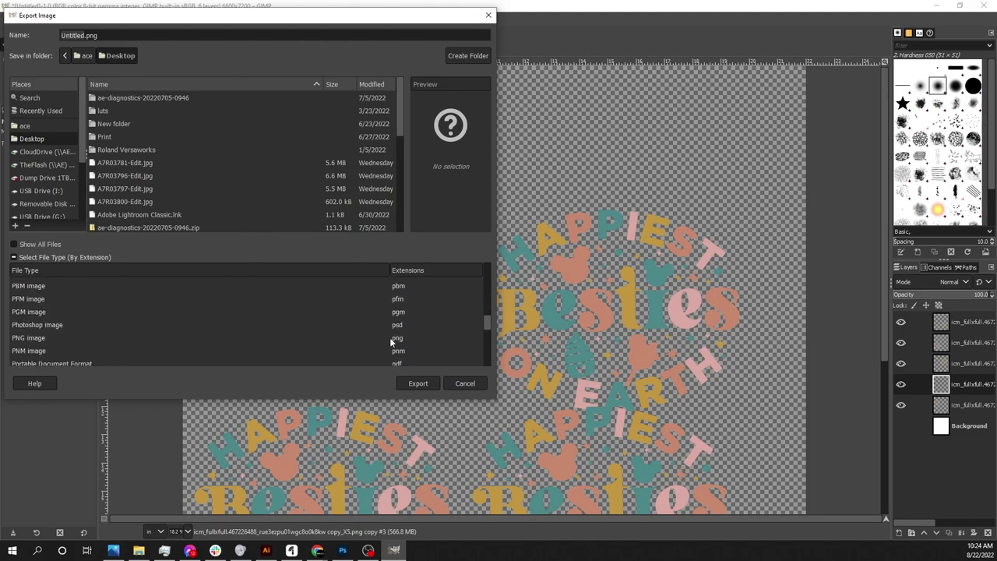
pyautogui.click(364, 338)
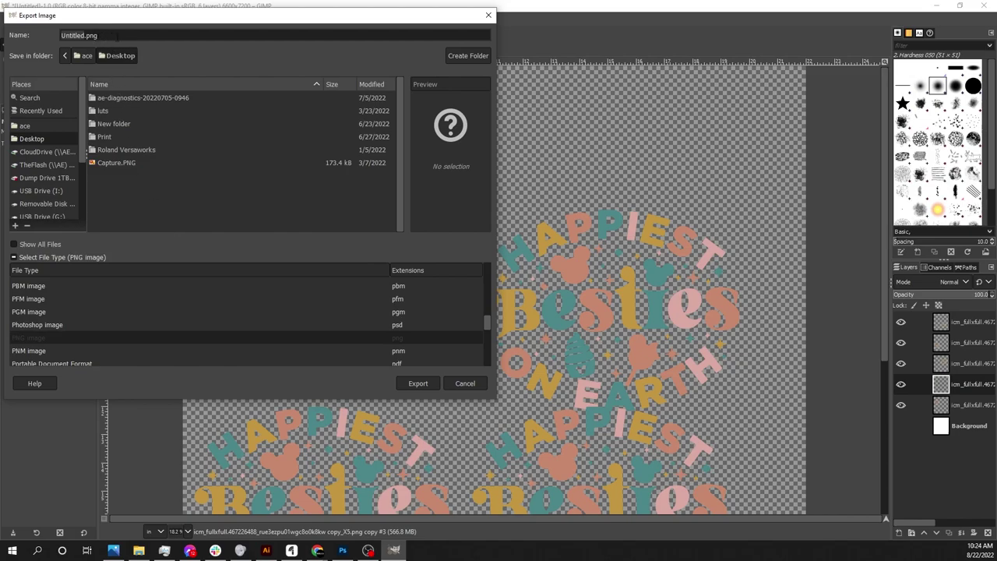
pyautogui.click(35, 325)
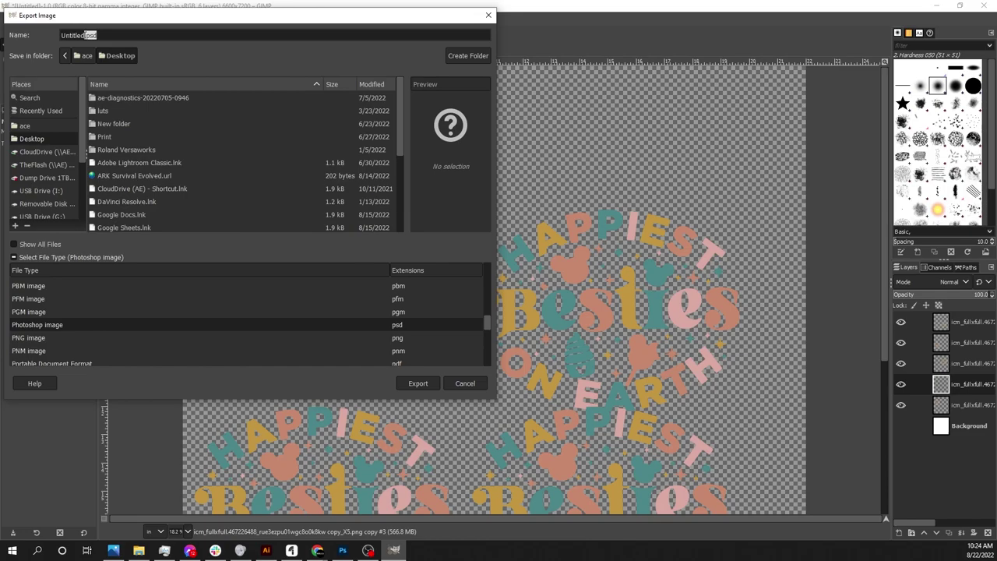
pyautogui.click(35, 338)
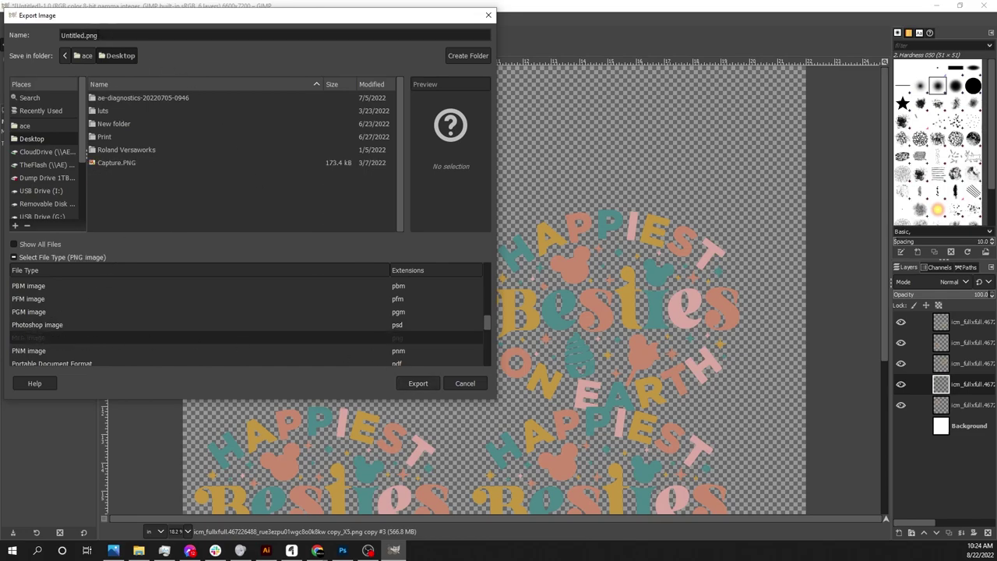
pyautogui.click(417, 386)
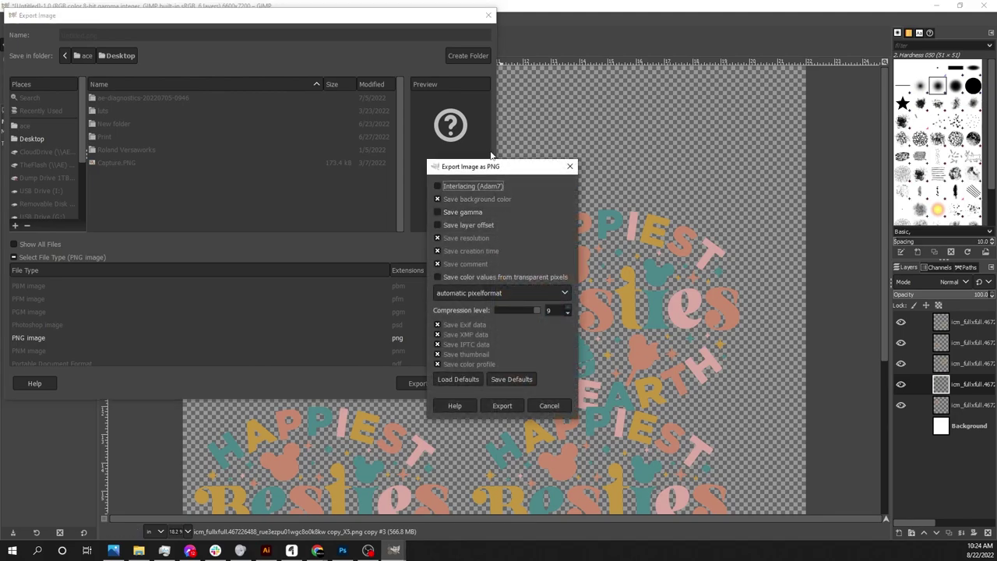
pyautogui.click(513, 406)
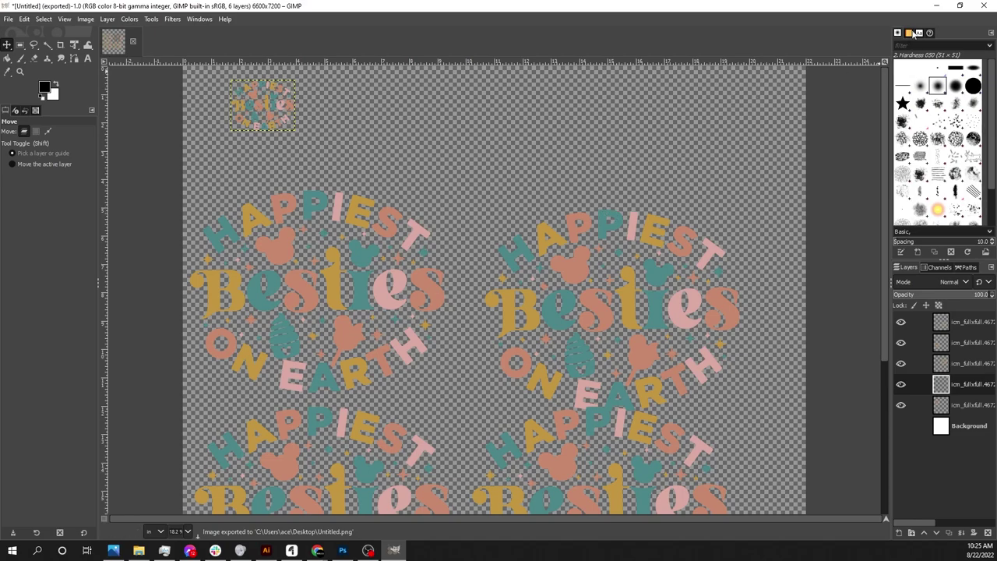
# - Switch to Photoshop and create a new 22 × 24 inch document at 300 ppi
pyautogui.click(936, 6)
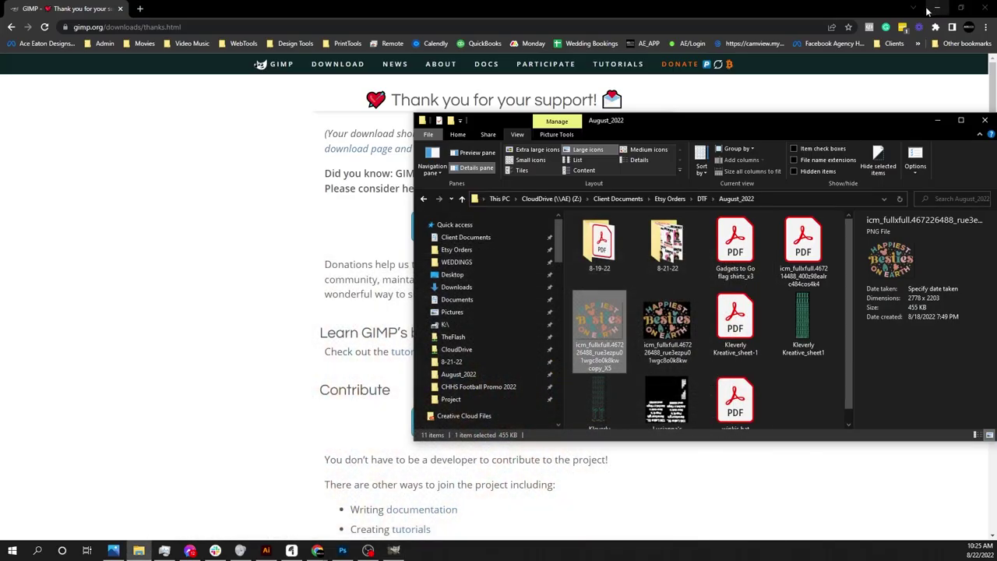
pyautogui.click(343, 550)
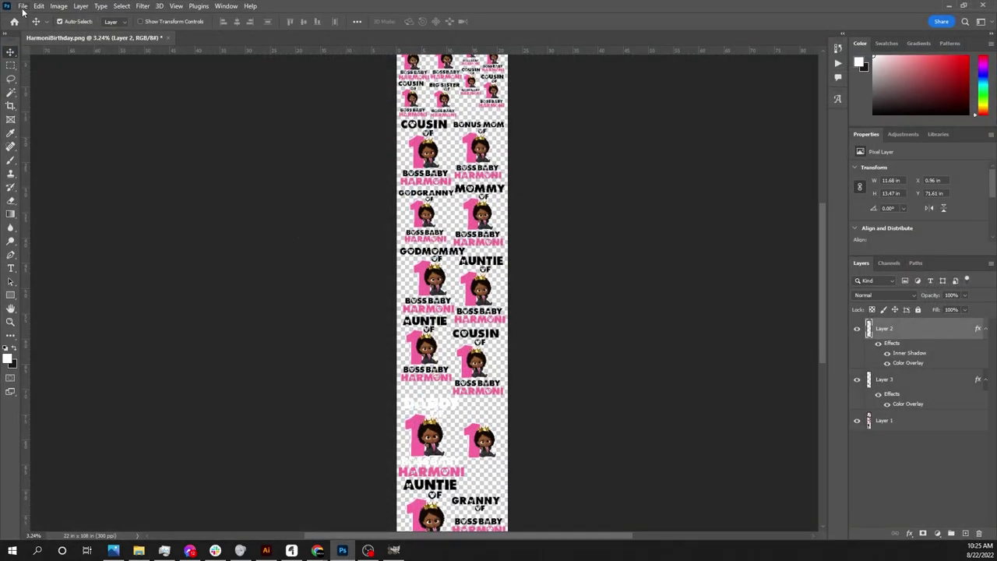
pyautogui.click(24, 6)
pyautogui.click(30, 16)
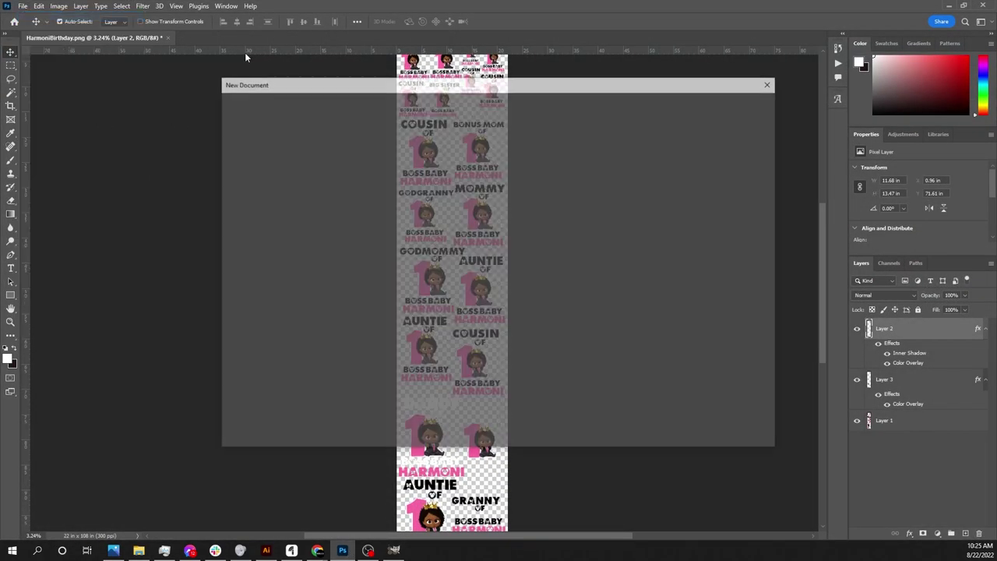
pyautogui.click(632, 179)
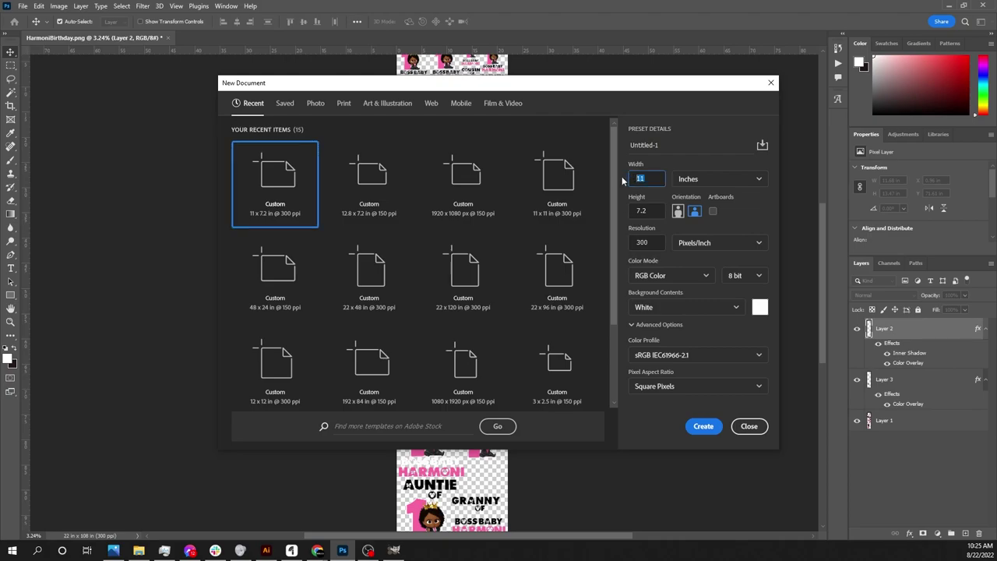
pyautogui.write('22')
pyautogui.press('Tab')
pyautogui.write('24')
pyautogui.click(703, 428)
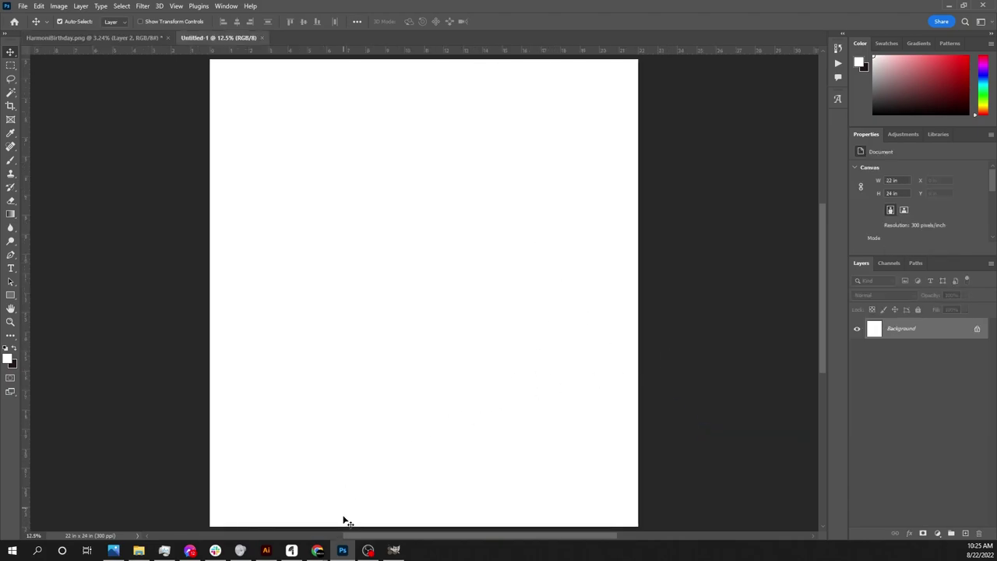
# - Place the Besties PNG top-left on the new sheet and tile copies into a two-by-two grid
pyautogui.click(140, 553)
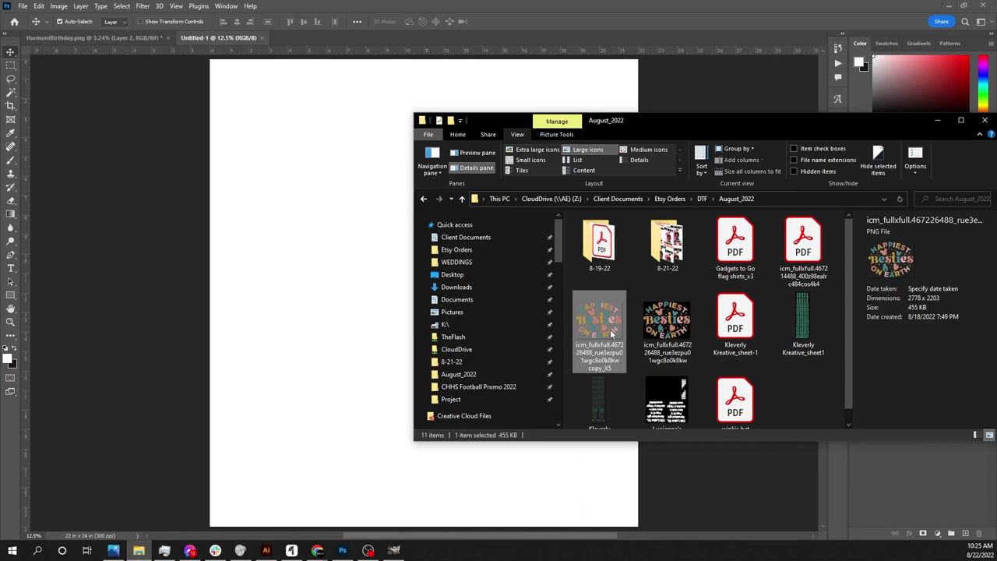
pyautogui.moveTo(610, 330); pyautogui.dragTo(348, 179)
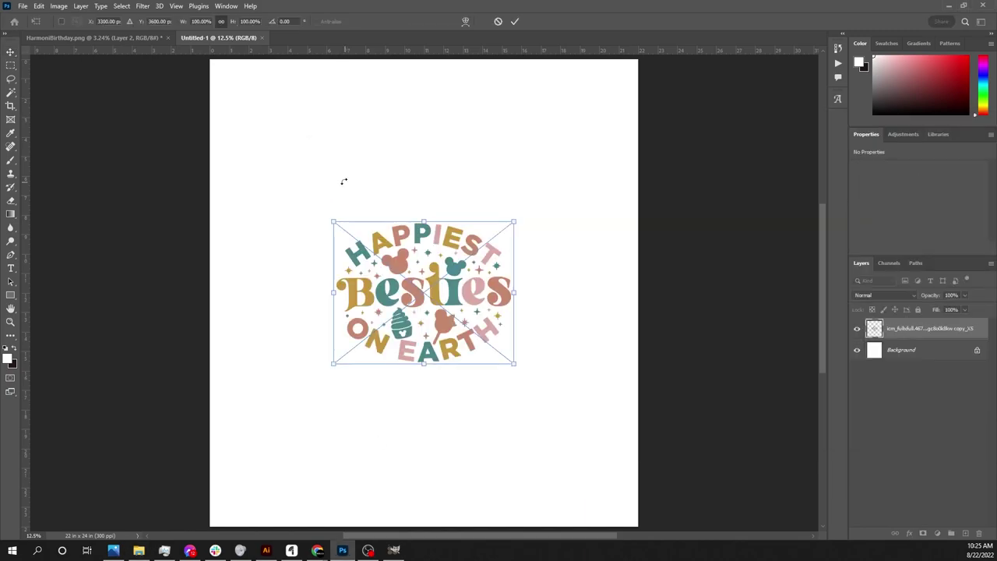
pyautogui.click(515, 21)
pyautogui.moveTo(419, 262); pyautogui.dragTo(318, 139)
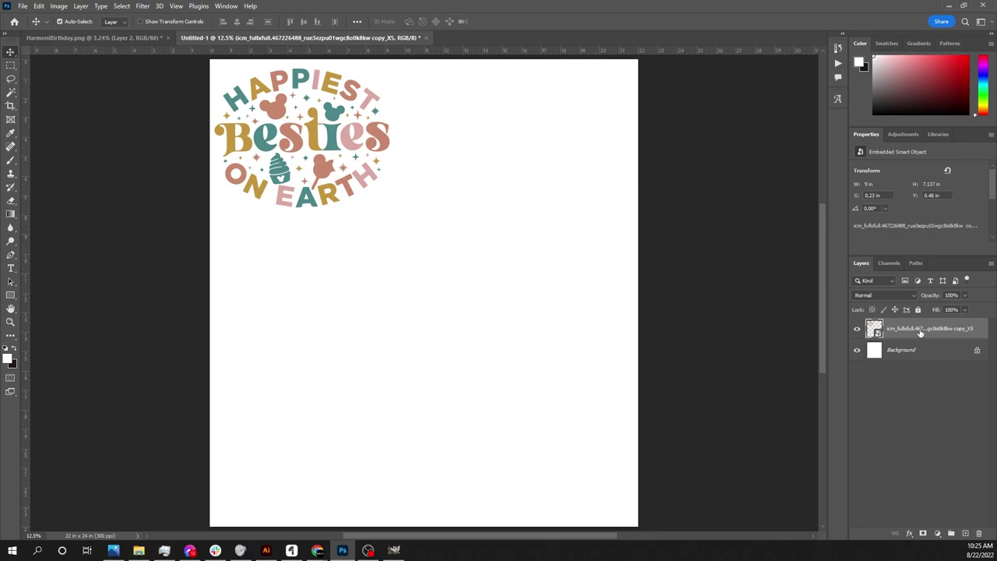
pyautogui.moveTo(920, 332); pyautogui.dragTo(966, 533)
pyautogui.moveTo(315, 143); pyautogui.dragTo(501, 135)
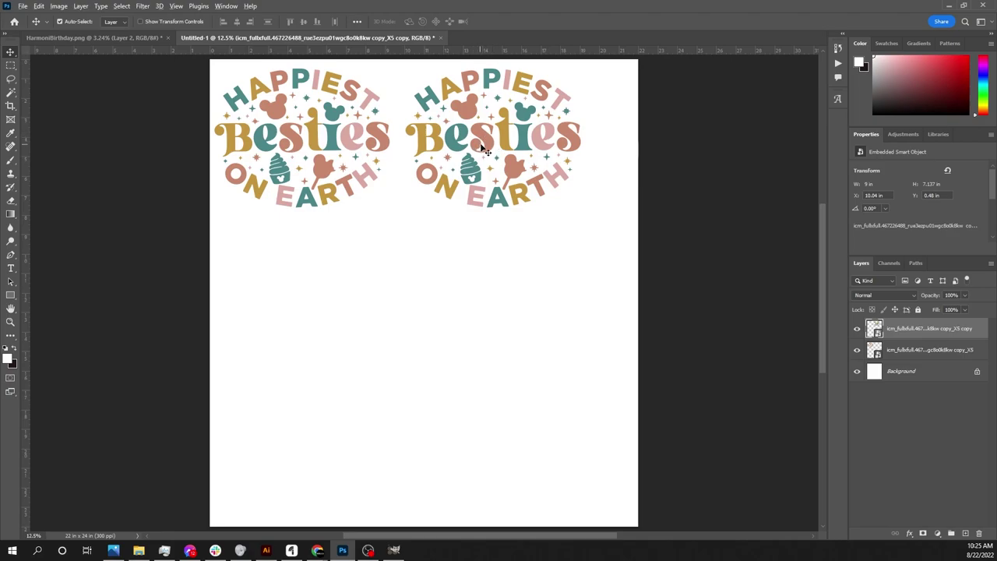
pyautogui.moveTo(488, 144); pyautogui.dragTo(294, 300)
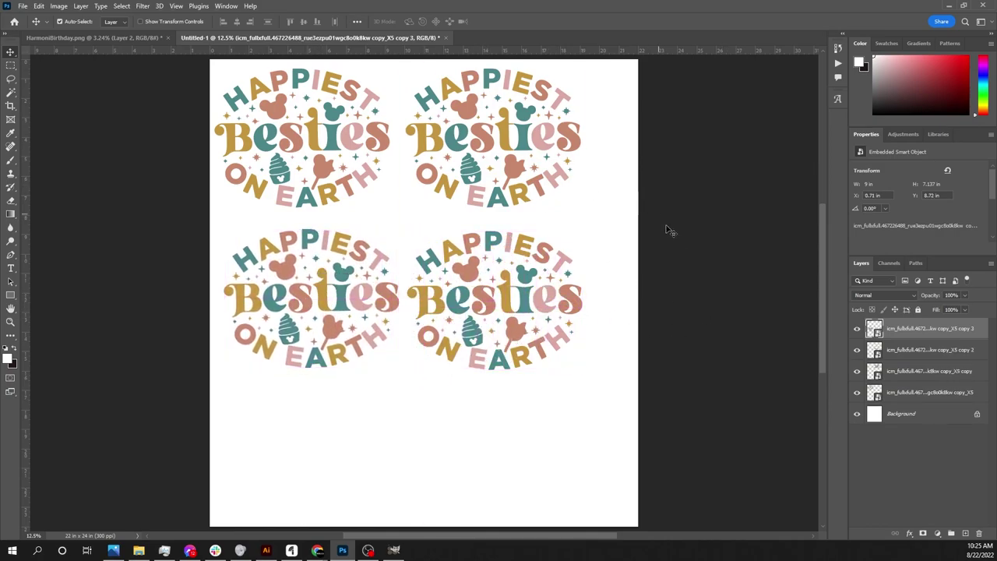
# - Hide the white background layer to reveal transparency
pyautogui.click(858, 414)
pyautogui.scroll(2, 396, 217)
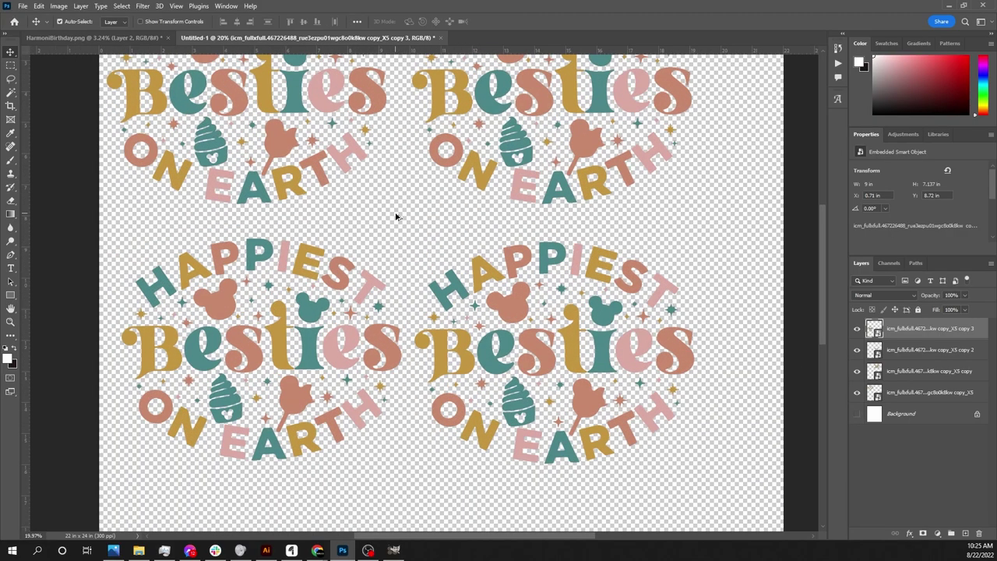
pyautogui.scroll(-3, 396, 210)
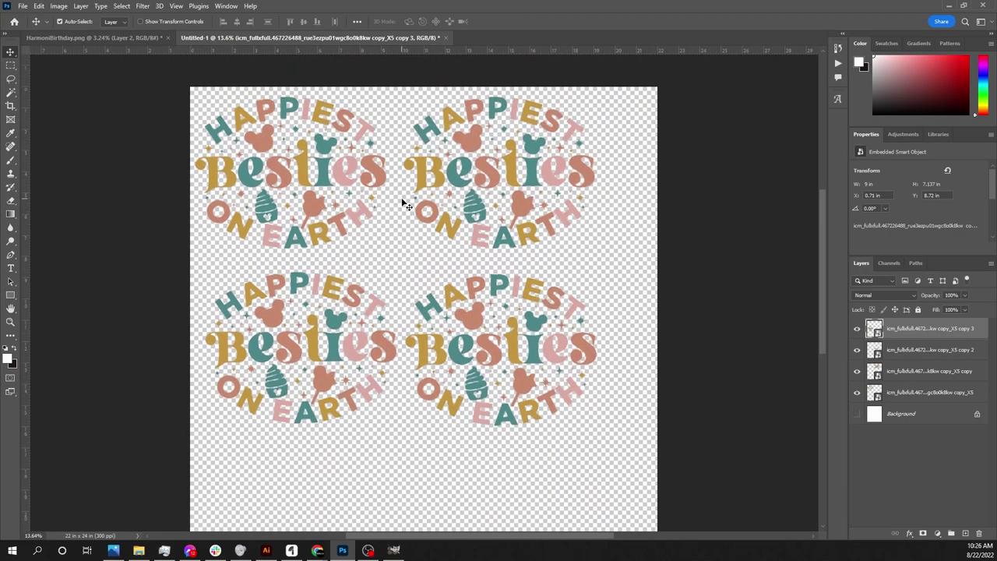
pyautogui.scroll(-1, 404, 204)
# - Move a copy to the bottom-left, scale it to about 72%, and duplicate it rightward
pyautogui.moveTo(373, 315); pyautogui.dragTo(363, 438)
pyautogui.hotkey('ctrl', 't')
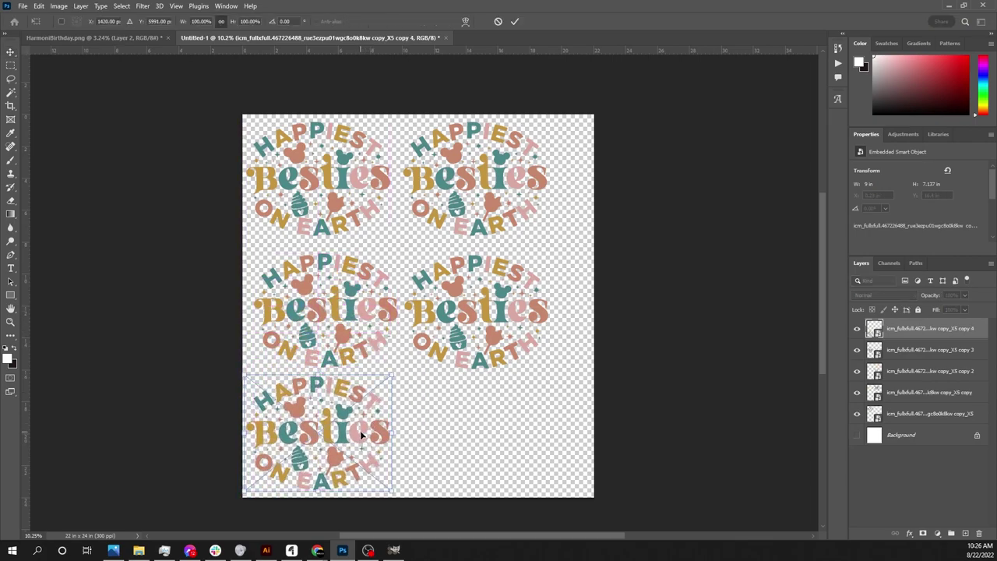
pyautogui.moveTo(391, 375); pyautogui.dragTo(353, 380)
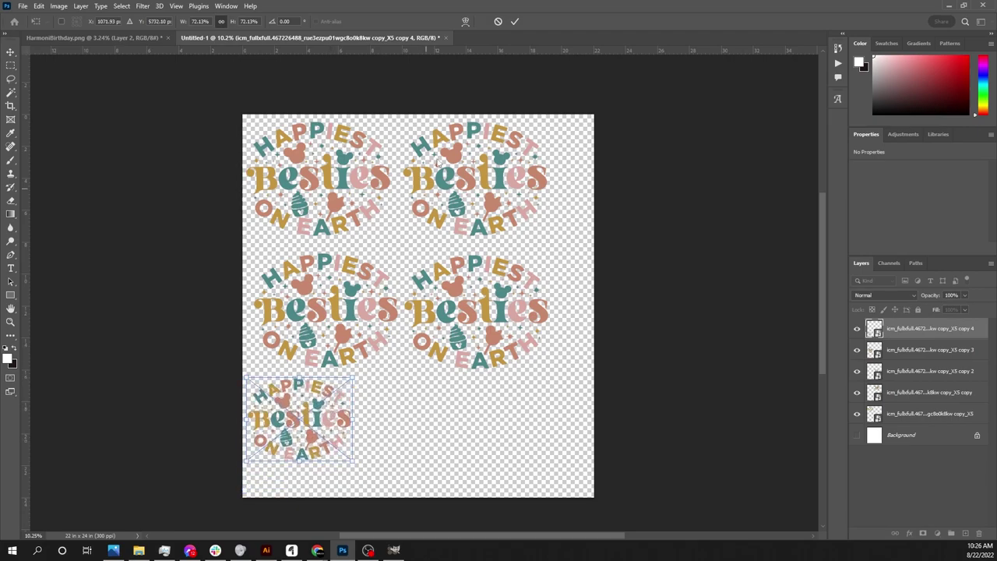
pyautogui.click(513, 22)
pyautogui.moveTo(317, 420); pyautogui.dragTo(432, 419)
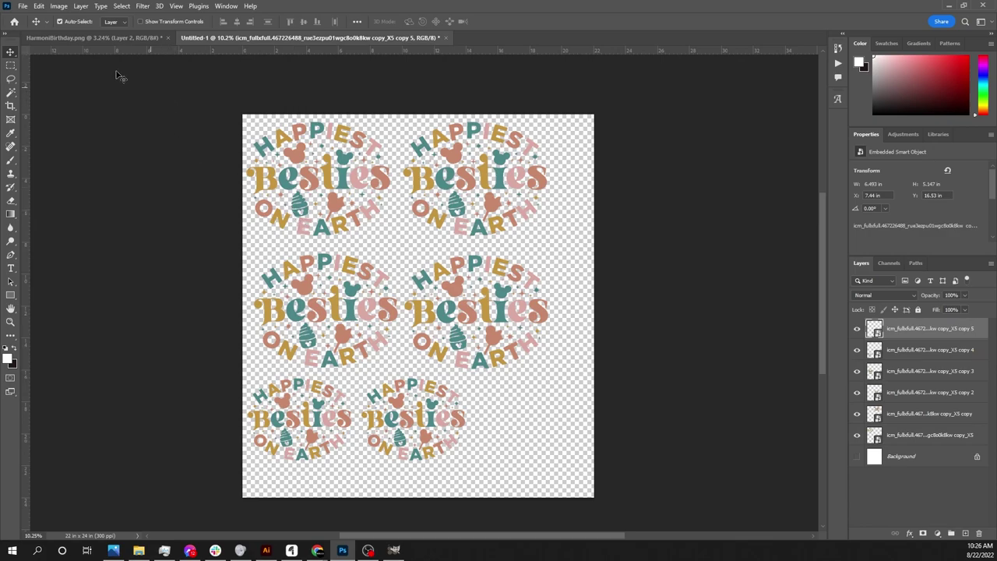
# - Save a copy of the sheet to the Desktop as a PNG with default PNG options
pyautogui.click(28, 8)
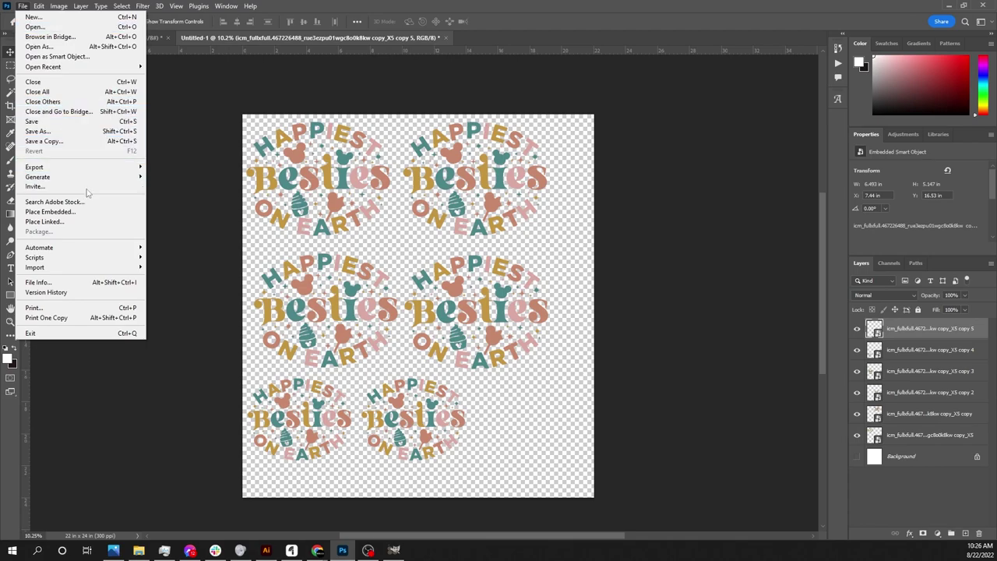
pyautogui.moveTo(91, 167)
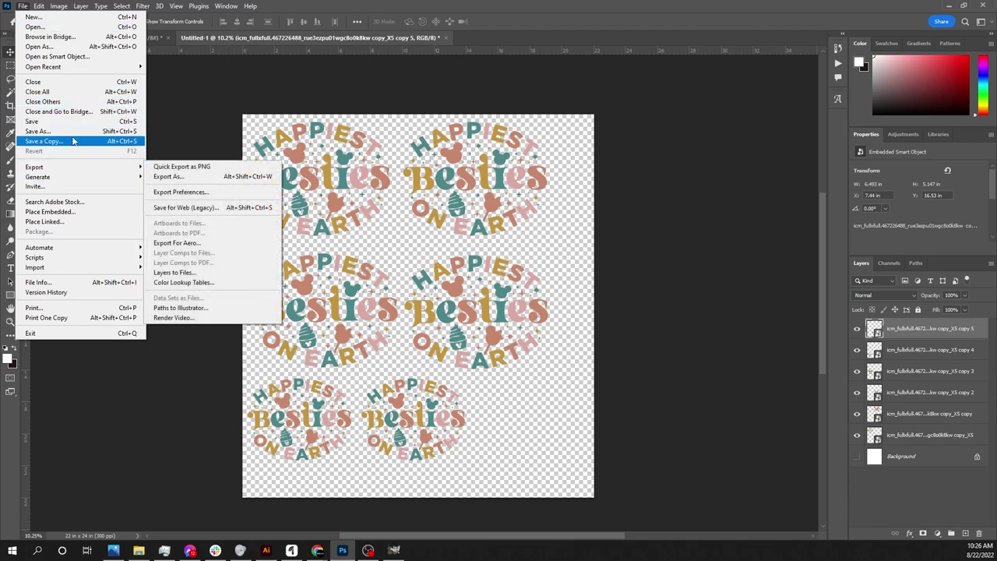
pyautogui.click(74, 142)
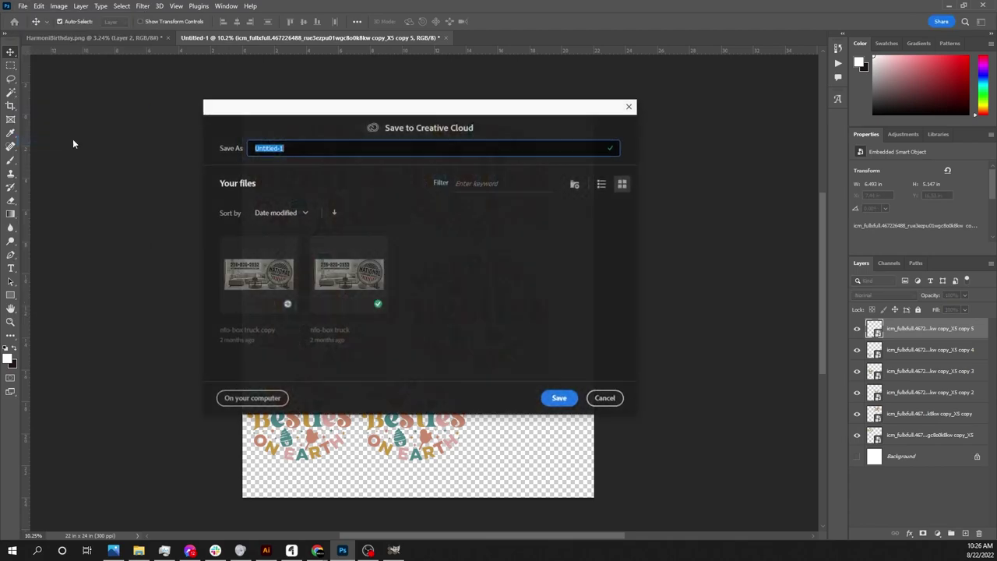
pyautogui.click(251, 399)
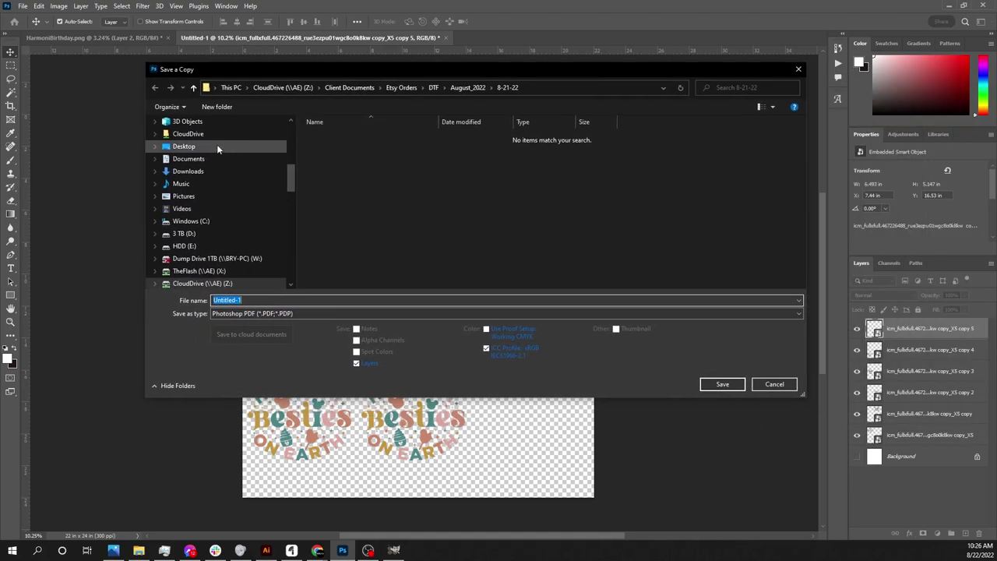
pyautogui.click(216, 146)
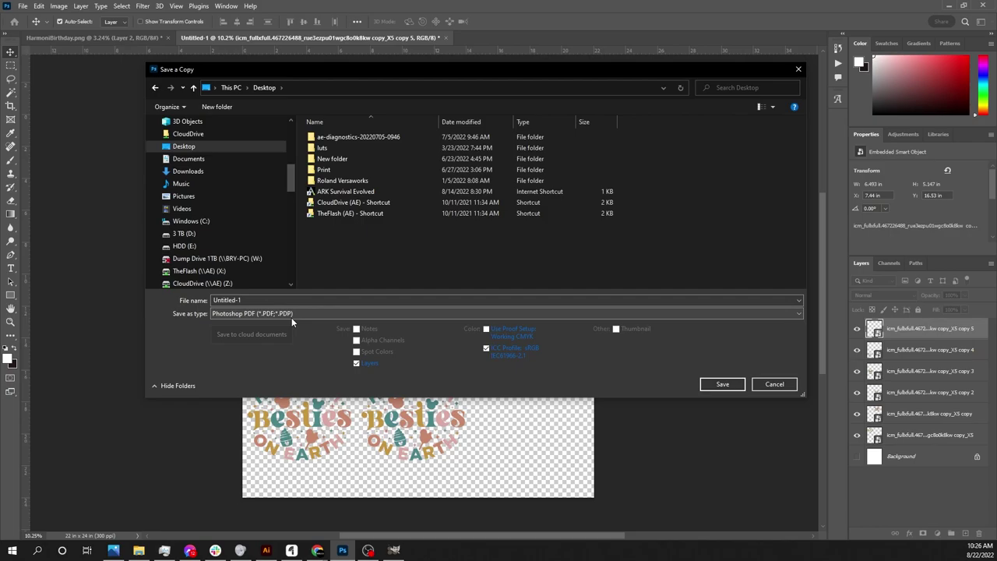
pyautogui.click(313, 311)
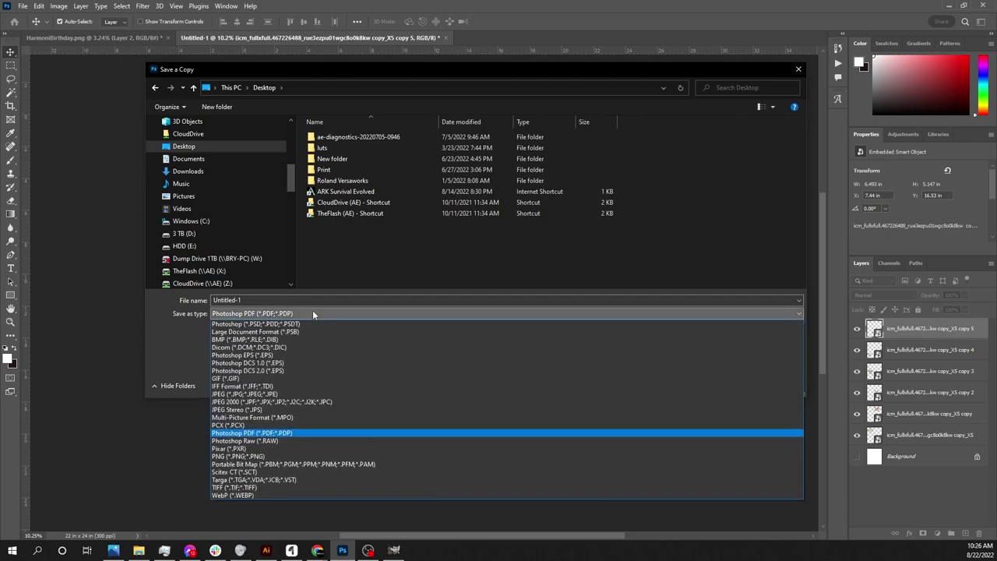
pyautogui.click(277, 458)
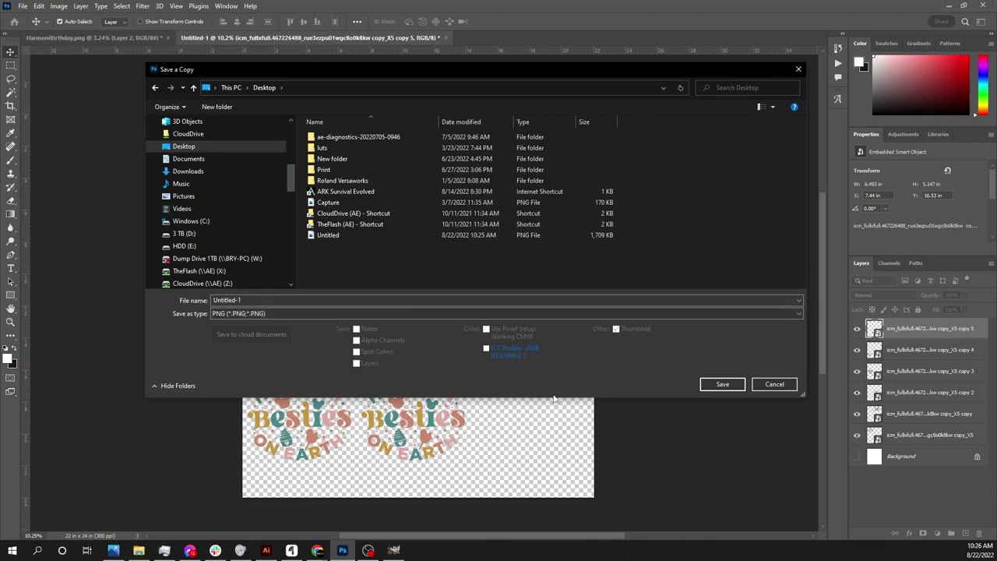
pyautogui.click(736, 387)
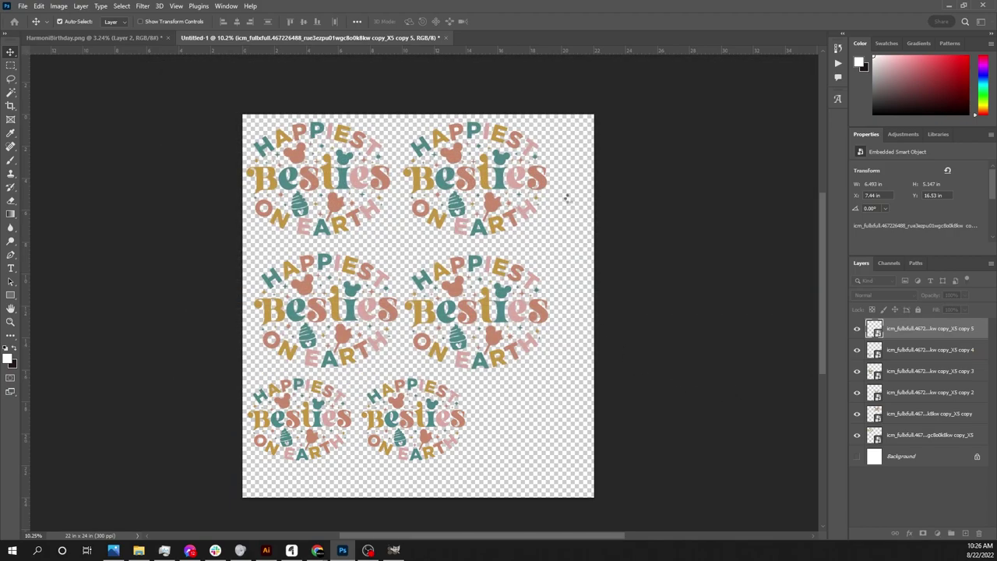
pyautogui.moveTo(505, 148); pyautogui.dragTo(381, 254)
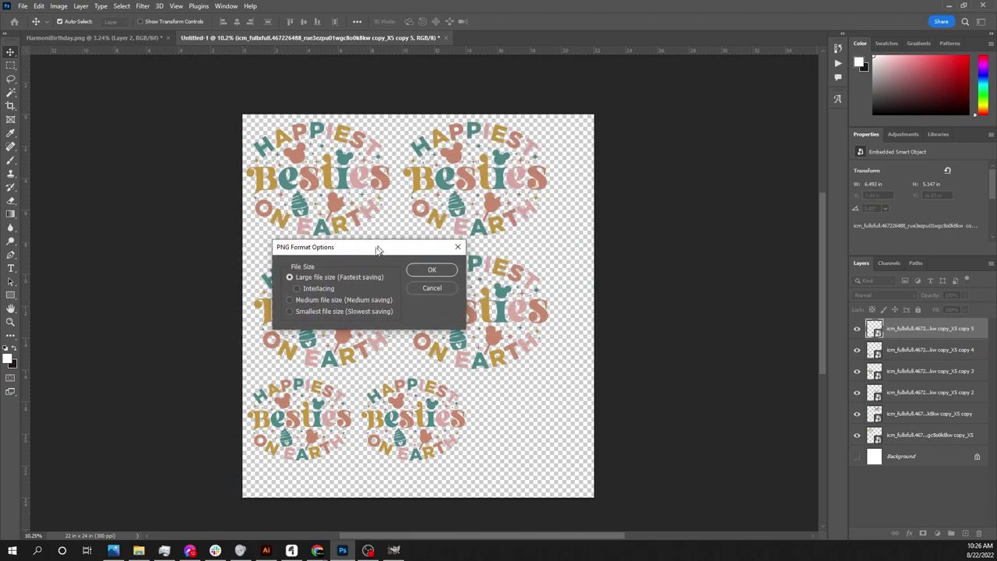
pyautogui.click(434, 273)
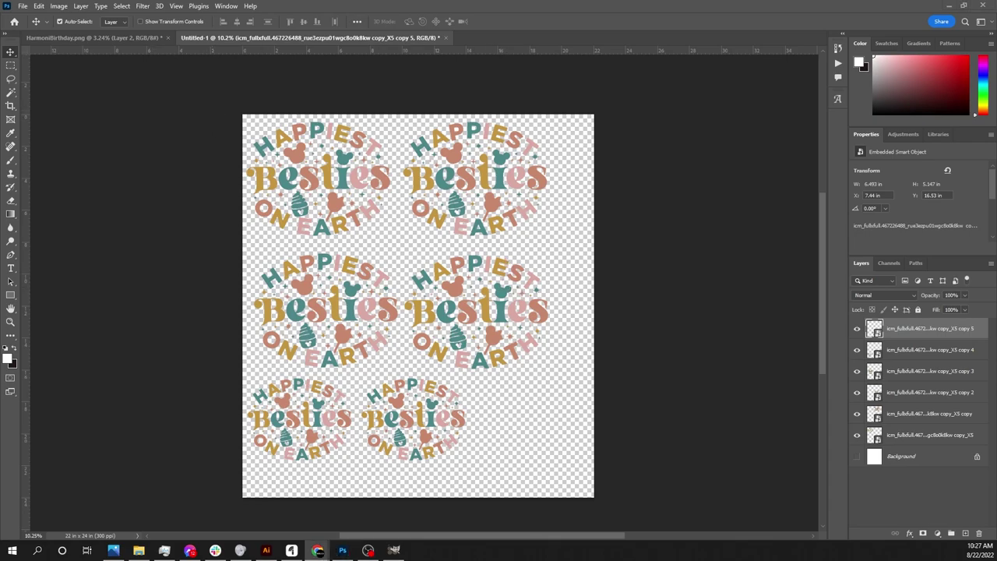
# - Create a new Canva design with a custom size of 22 × 24 inches
pyautogui.hotkey('alt', 'Tab')
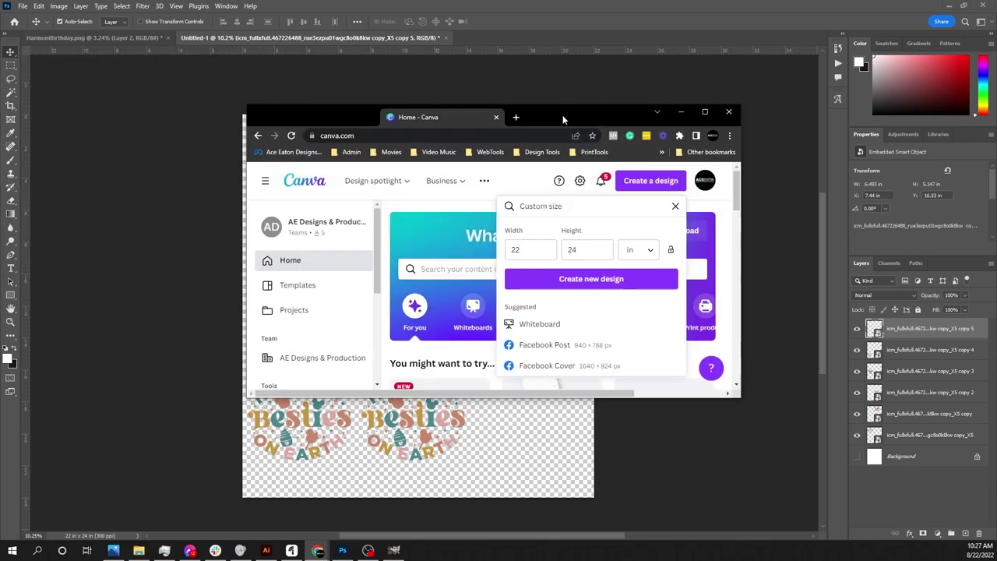
pyautogui.doubleClick(706, 106)
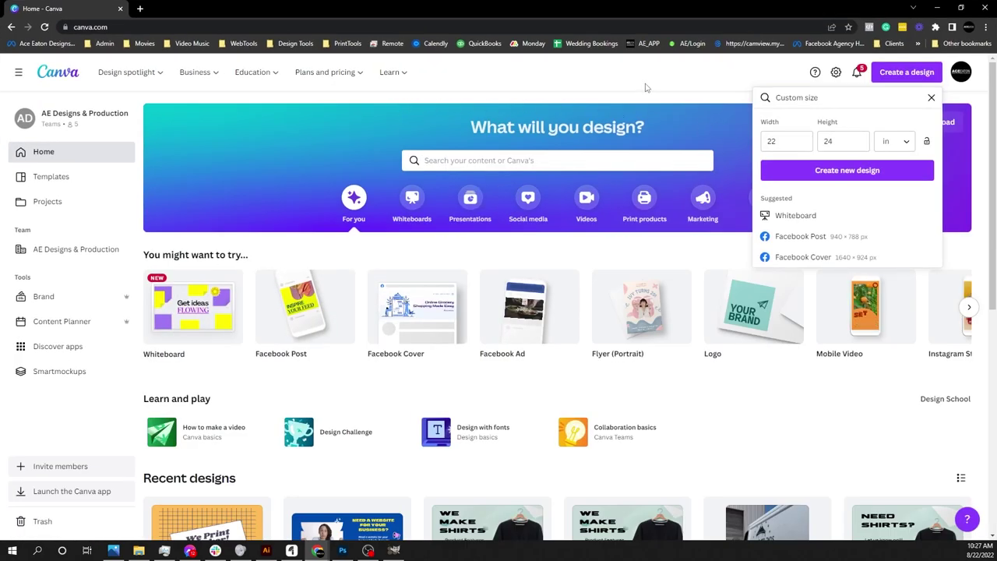
pyautogui.click(651, 88)
pyautogui.click(901, 78)
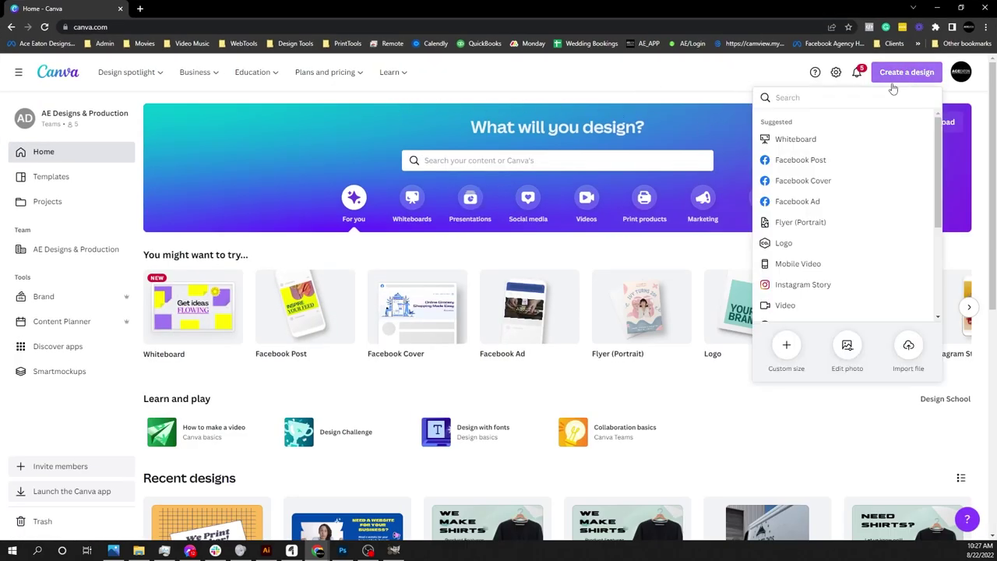
pyautogui.click(787, 348)
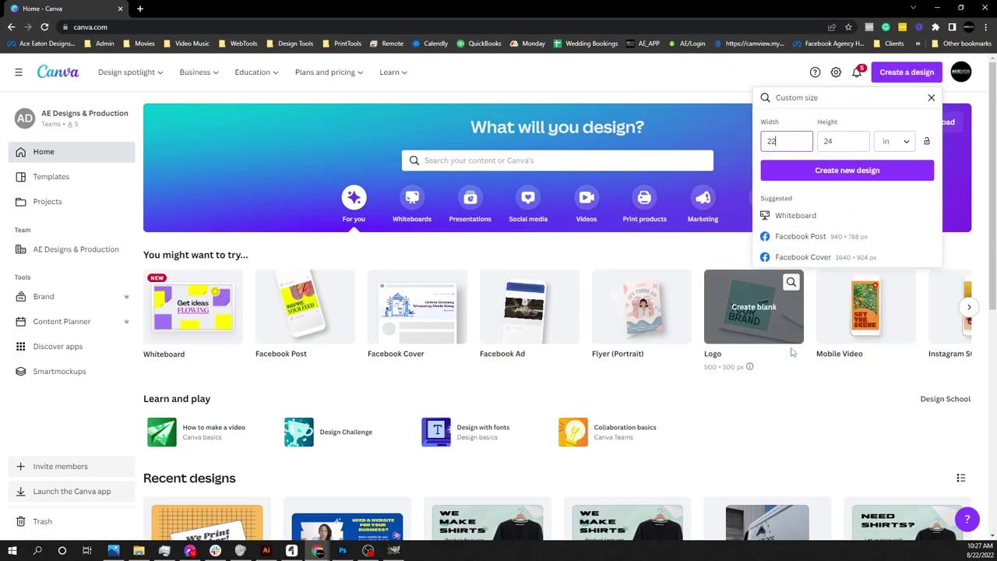
pyautogui.doubleClick(771, 141)
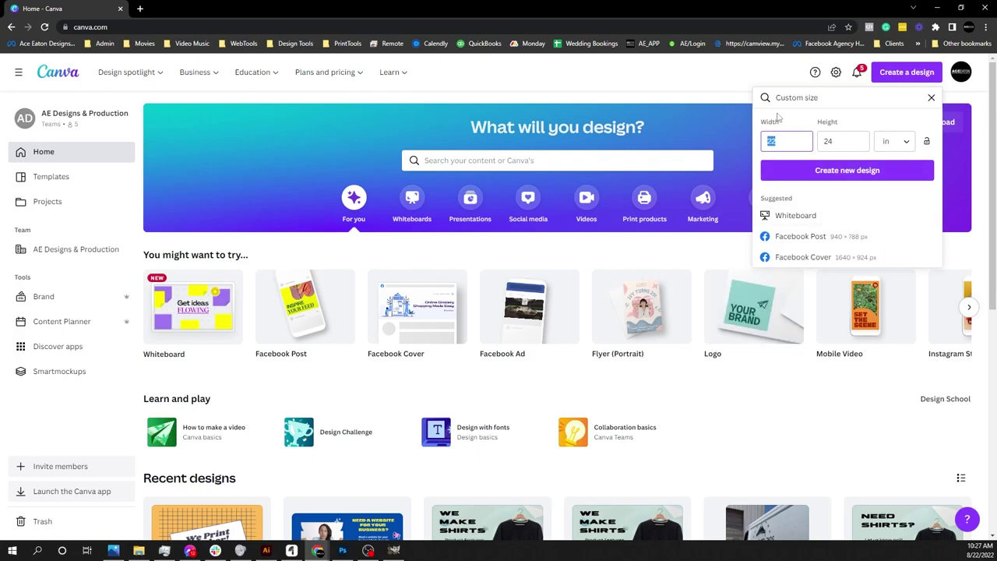
pyautogui.click(893, 143)
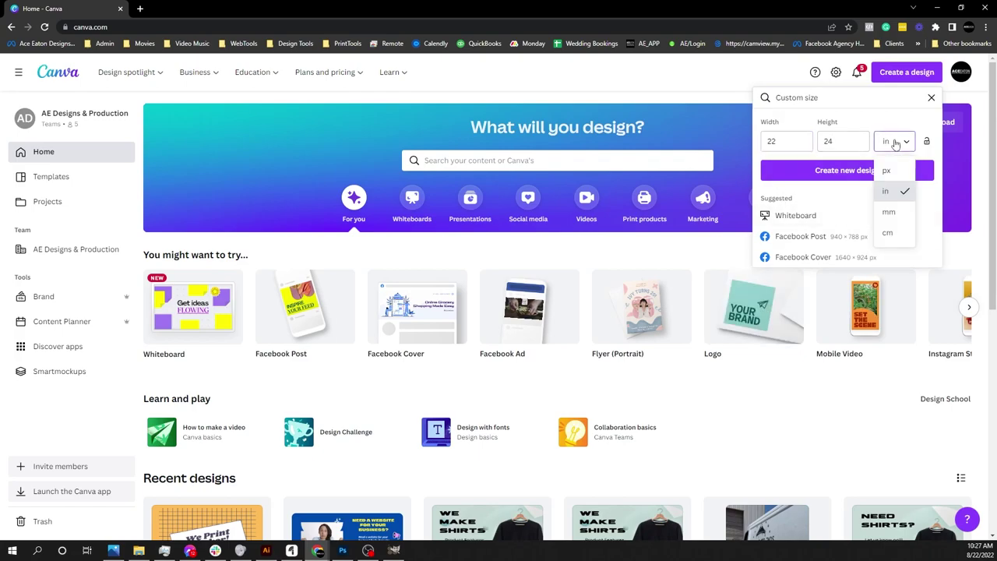
pyautogui.click(893, 193)
pyautogui.click(852, 171)
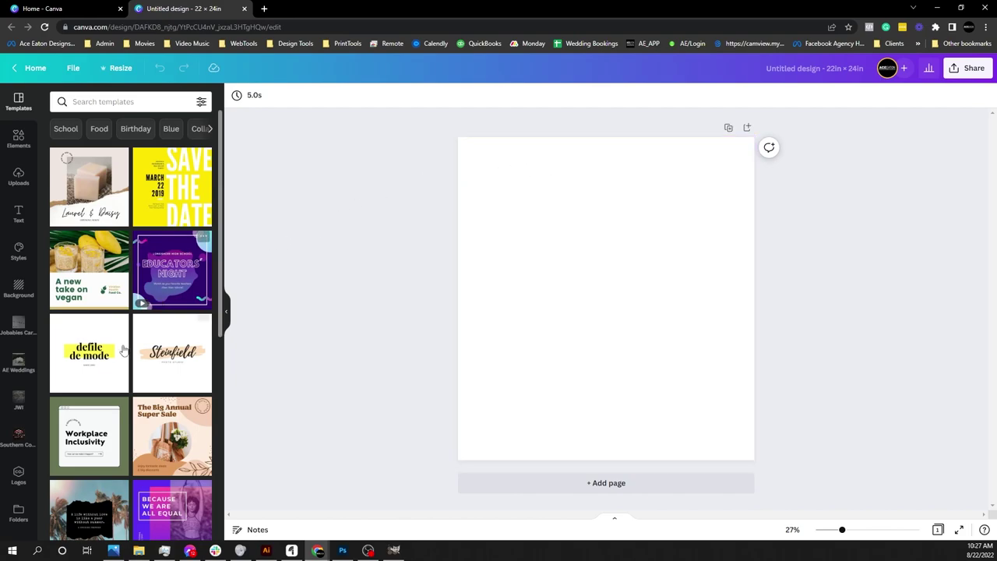
# - Add the National Furniture Outlet logo from Uploads, shrink it top-left, and make three copies across the top
pyautogui.click(18, 176)
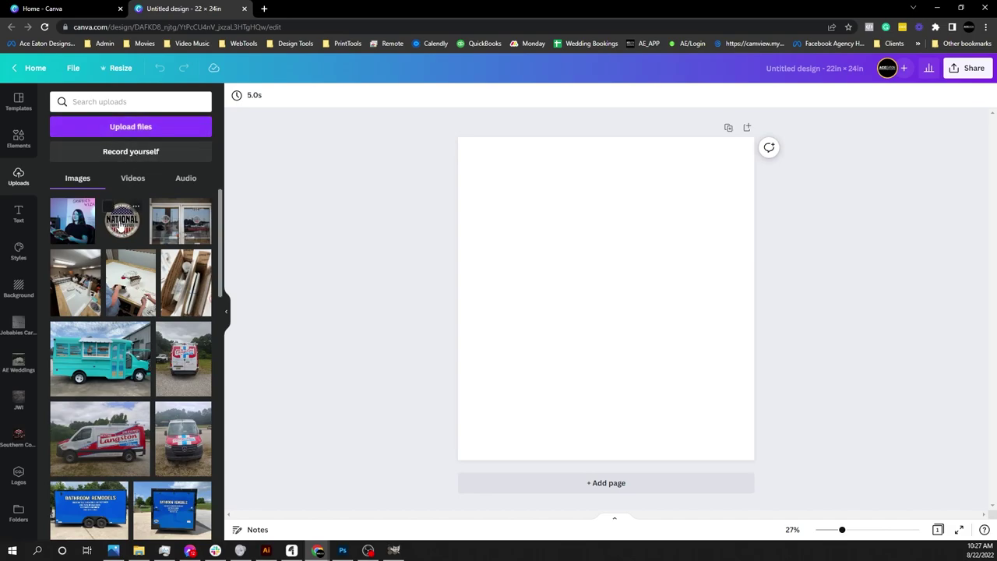
pyautogui.click(122, 220)
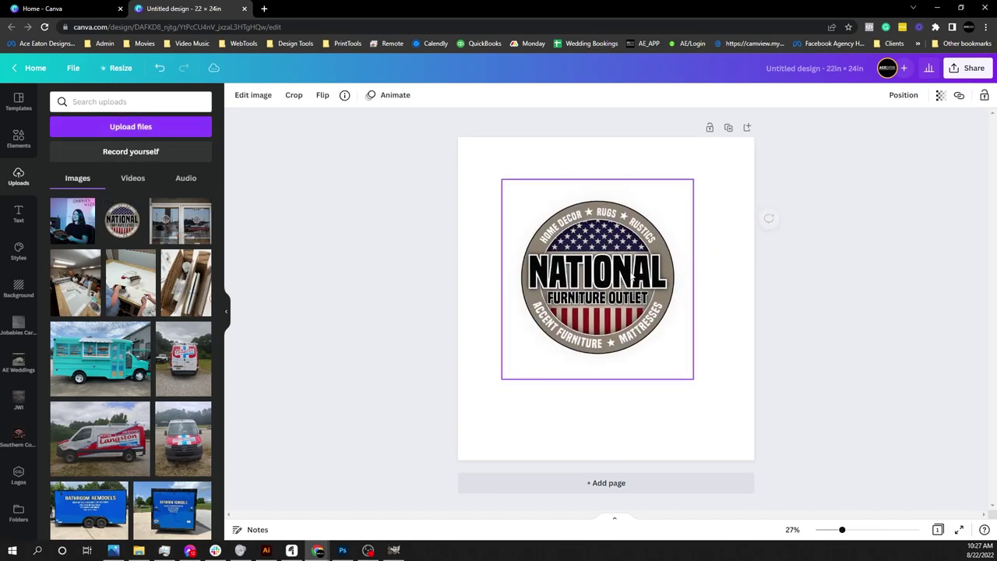
pyautogui.moveTo(693, 376); pyautogui.dragTo(512, 169)
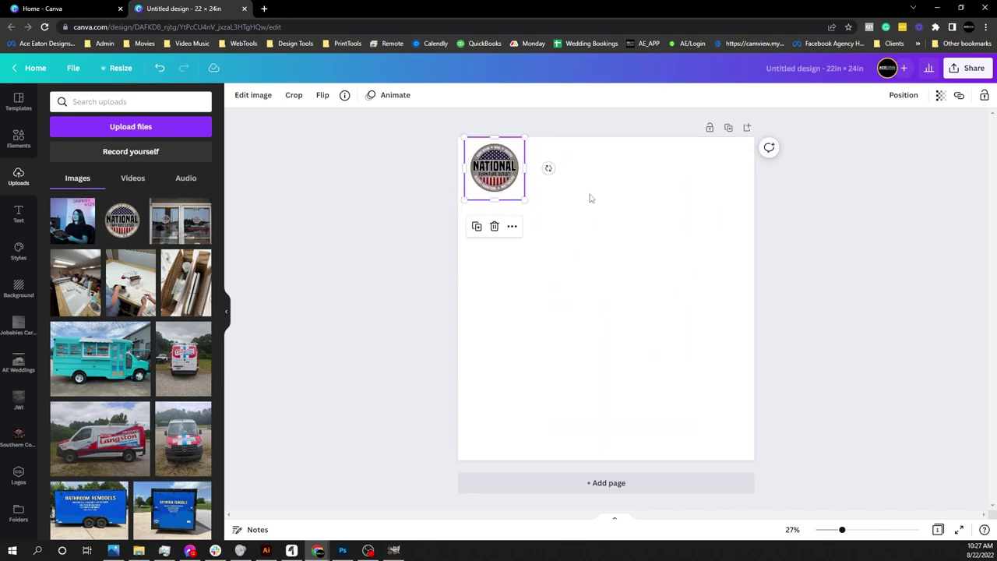
pyautogui.click(534, 187)
pyautogui.click(504, 178)
pyautogui.click(477, 226)
pyautogui.moveTo(495, 175); pyautogui.dragTo(644, 176)
pyautogui.click(551, 224)
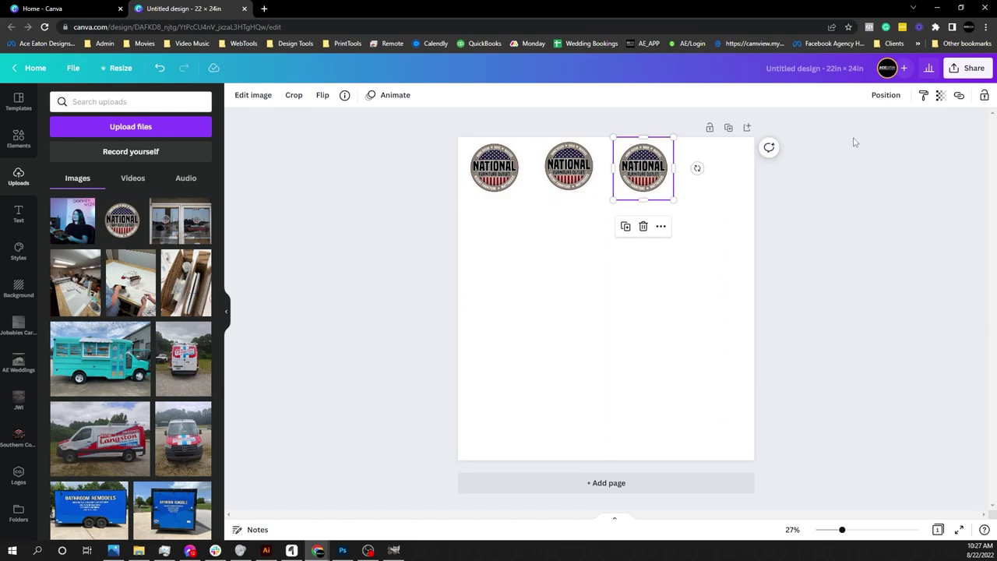
# - Select the page and bring up its background colour choices
pyautogui.click(741, 252)
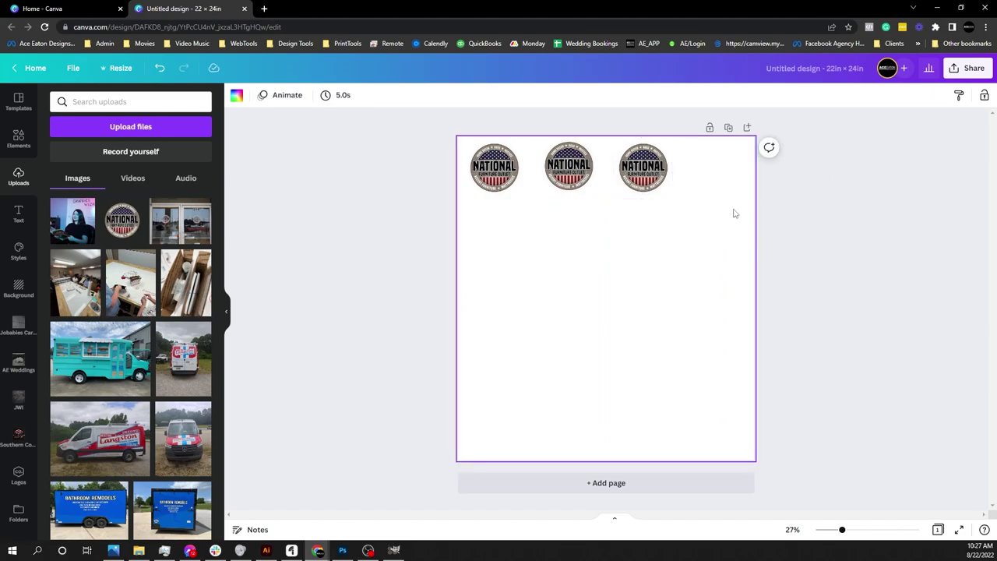
pyautogui.rightClick(734, 212)
pyautogui.click(850, 187)
pyautogui.click(717, 279)
pyautogui.click(236, 95)
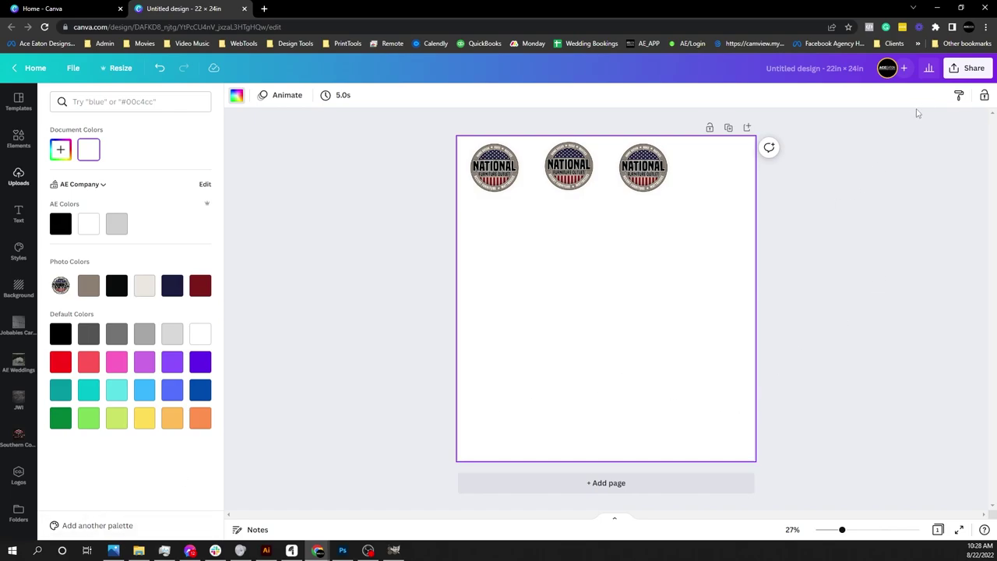
# - Set the download to PNG at 2112 × 2304 px with Transparent background ticked
pyautogui.click(954, 71)
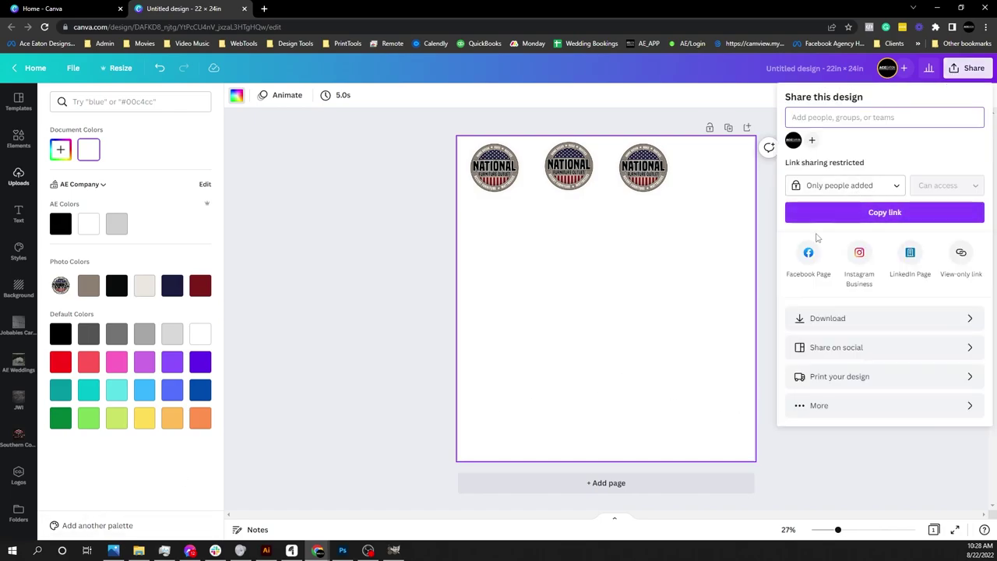
pyautogui.click(935, 324)
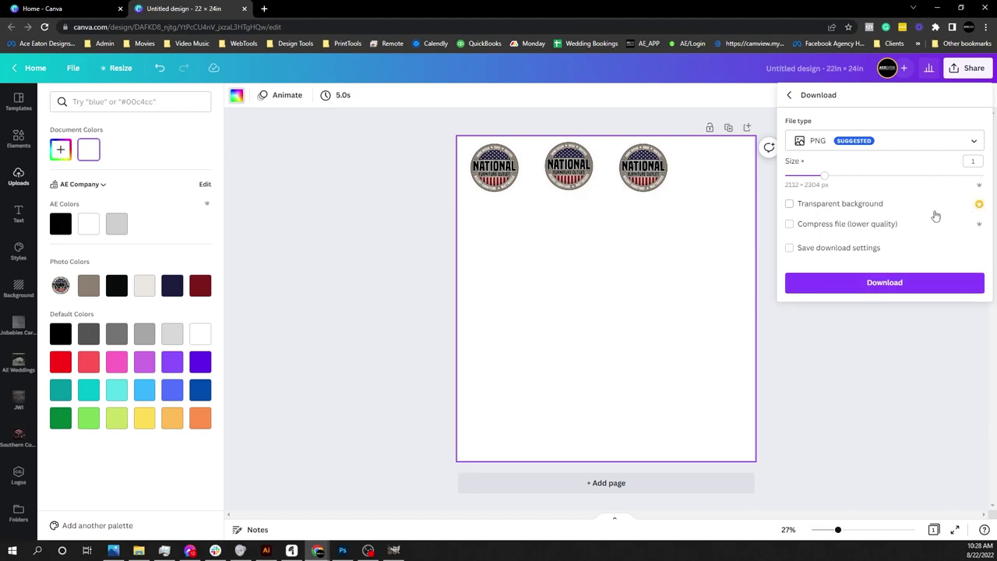
pyautogui.click(789, 205)
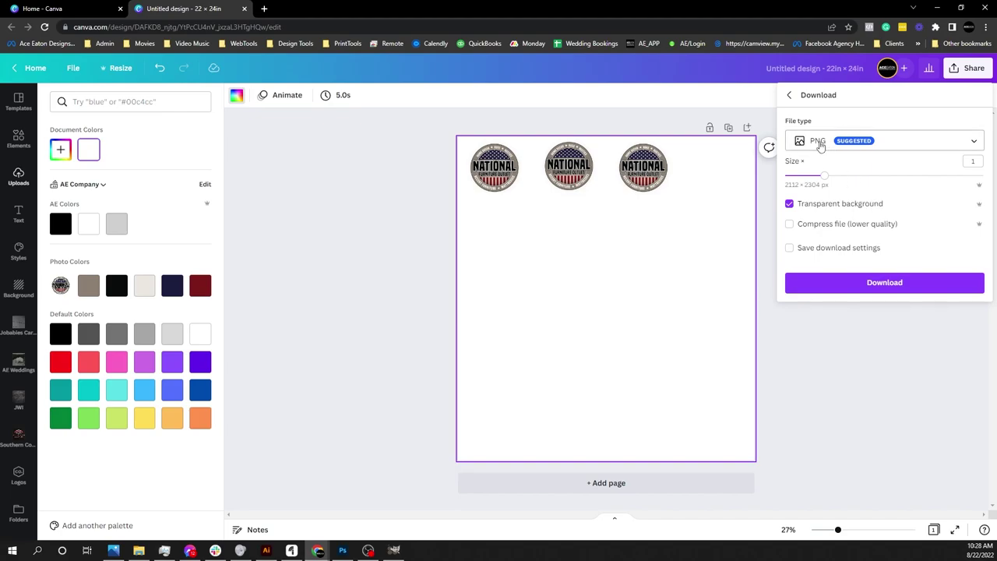
pyautogui.click(908, 148)
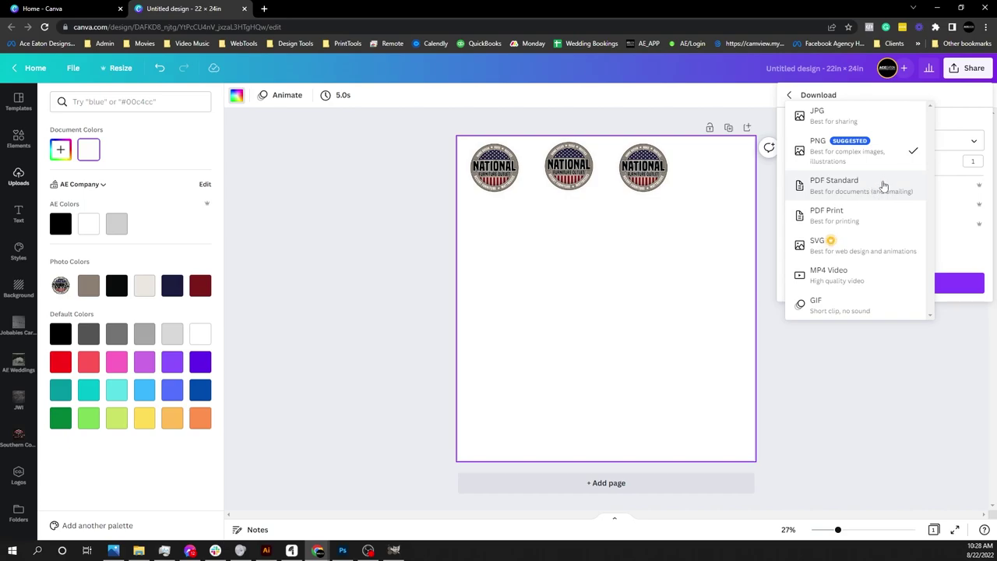
pyautogui.click(858, 184)
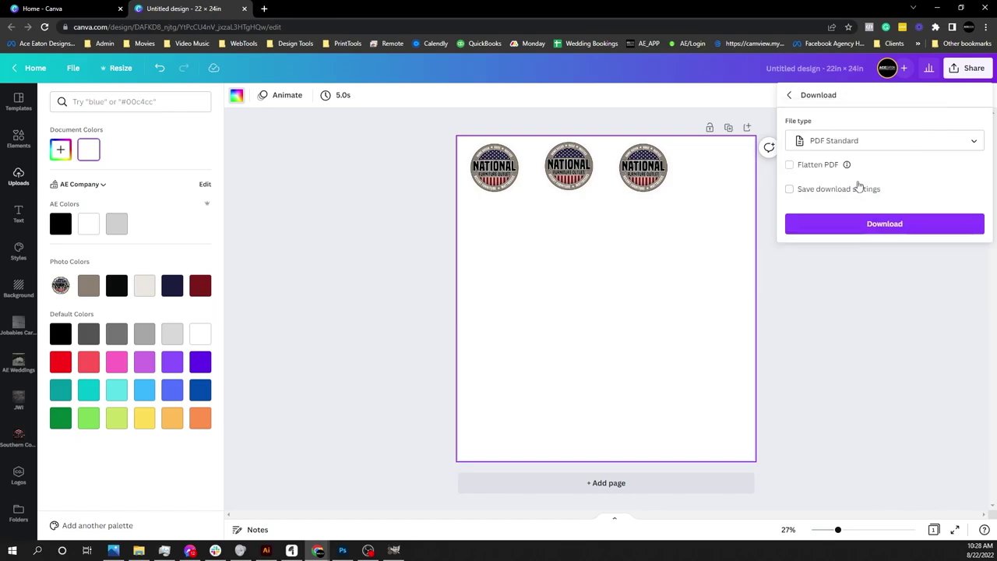
pyautogui.click(890, 141)
pyautogui.click(879, 113)
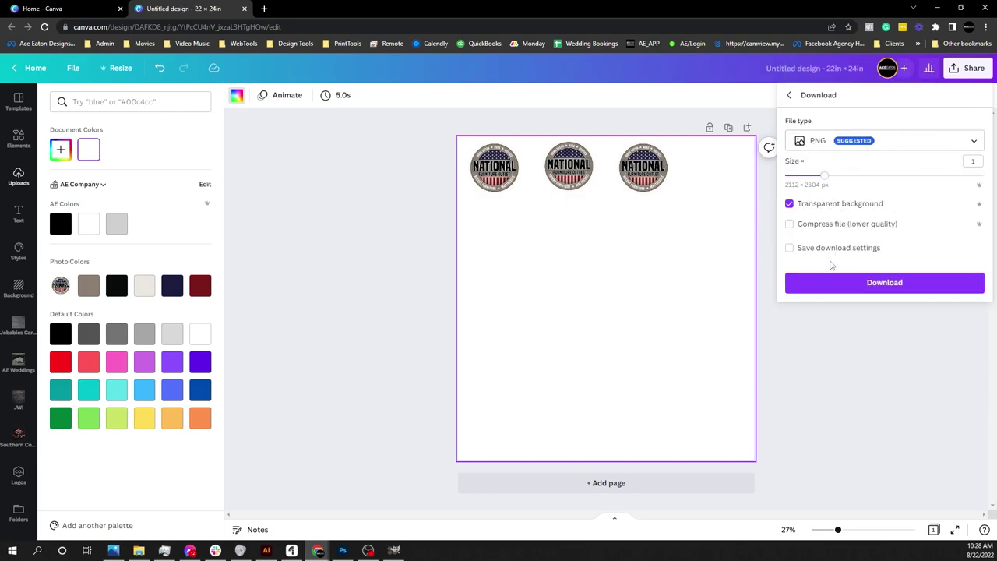
# - Download the design as a PNG, save it, and open the downloaded file
pyautogui.click(896, 283)
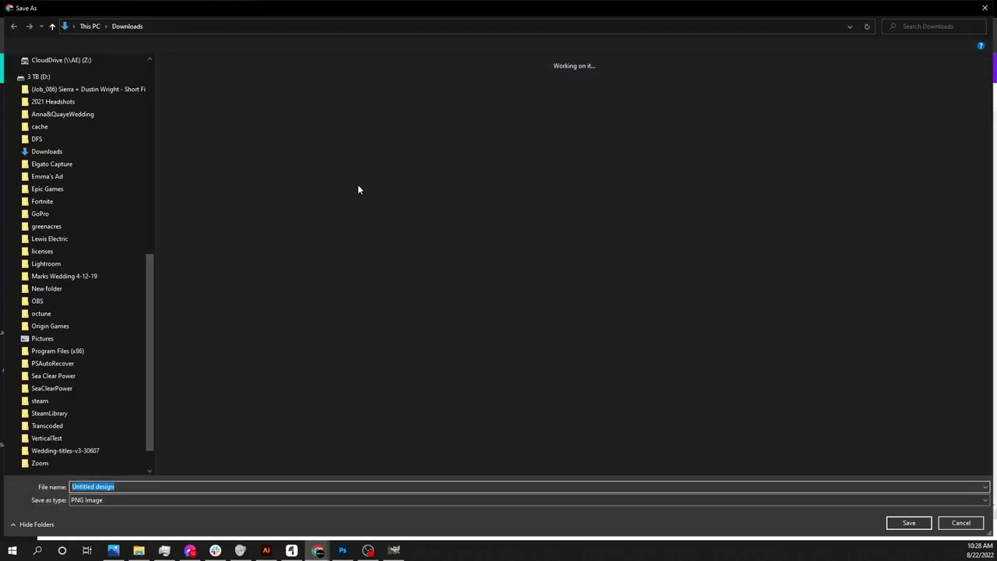
pyautogui.click(910, 523)
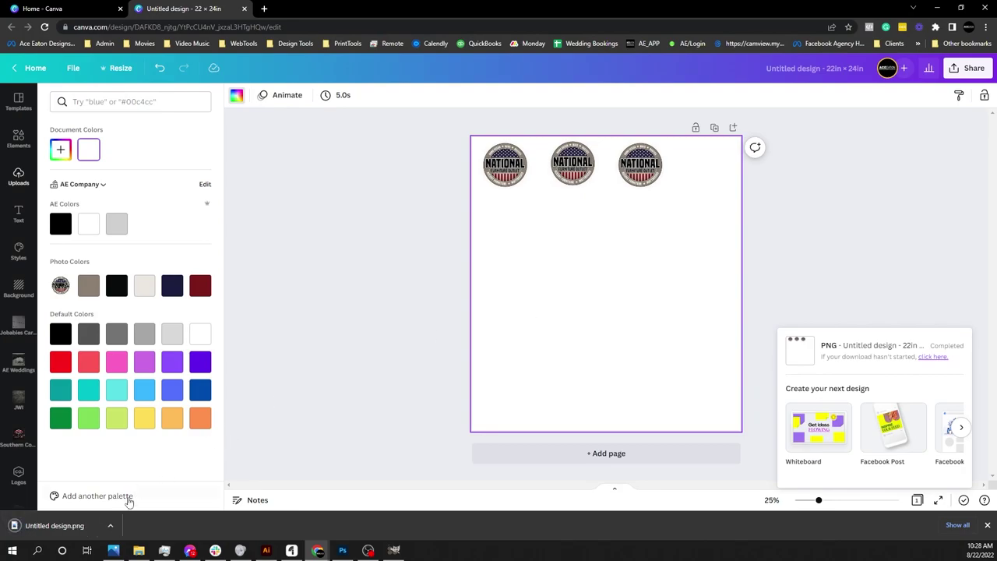
pyautogui.click(78, 526)
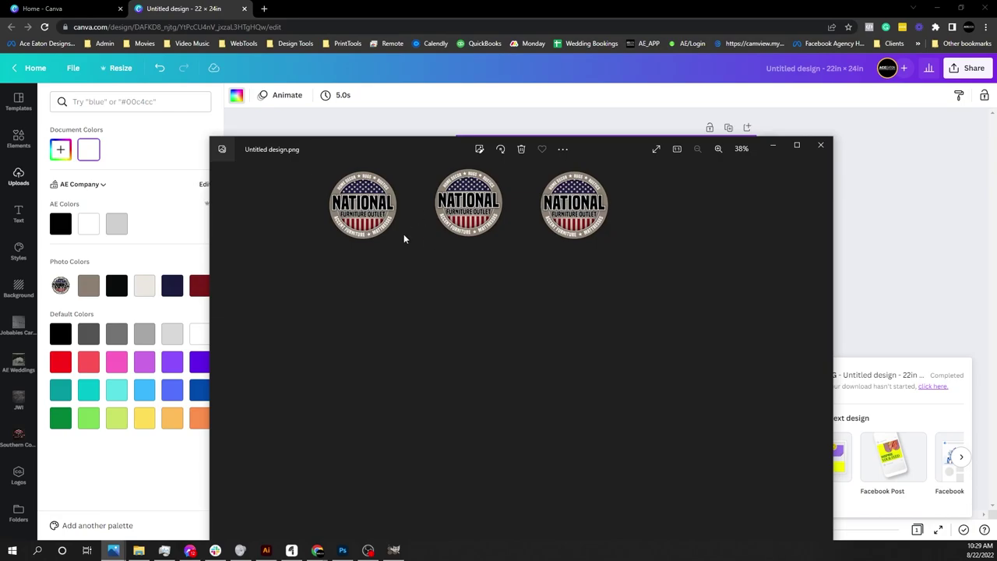
# - Zoom and pan the downloaded image to inspect a logo, then close the viewer
pyautogui.scroll(5, 350, 246)
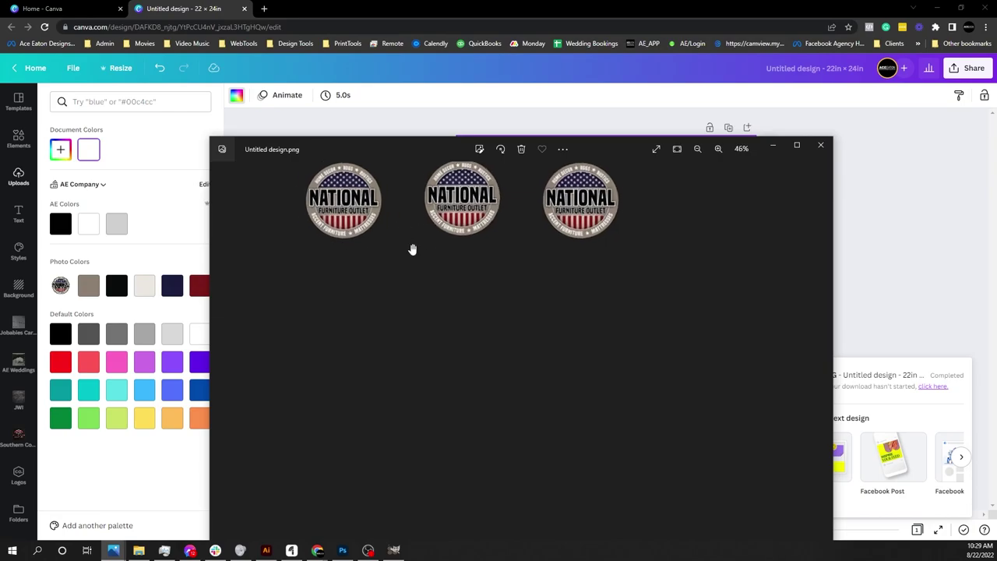
pyautogui.moveTo(411, 298); pyautogui.dragTo(463, 268)
pyautogui.scroll(-5, 522, 285)
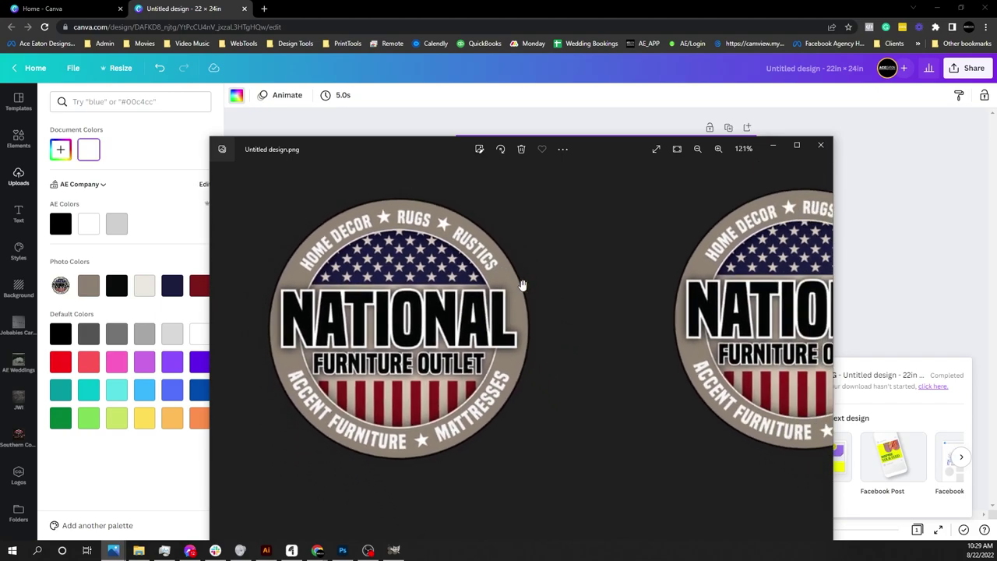
pyautogui.click(821, 145)
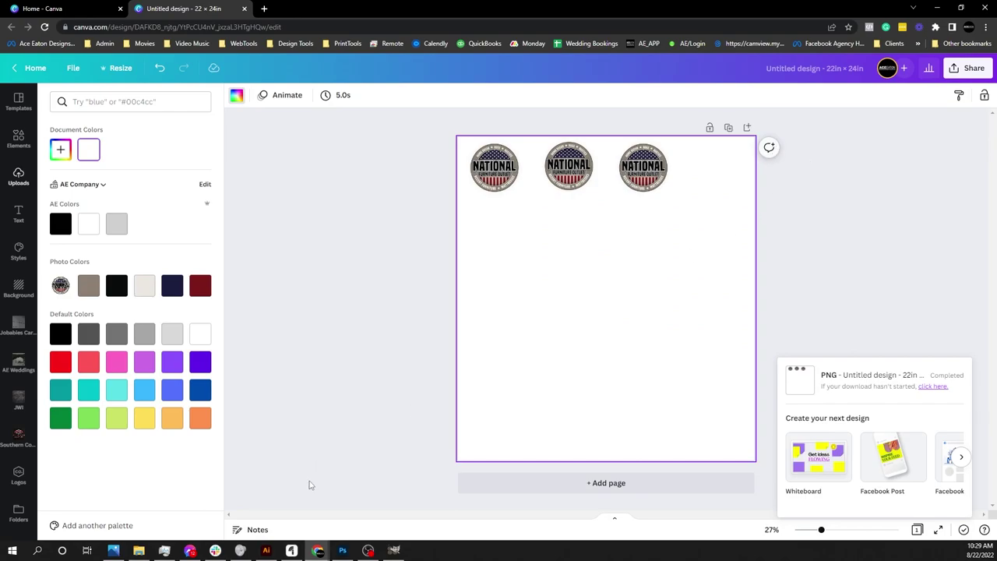
# - In Illustrator, create a new document 22 inches wide by 24 inches high
pyautogui.click(266, 550)
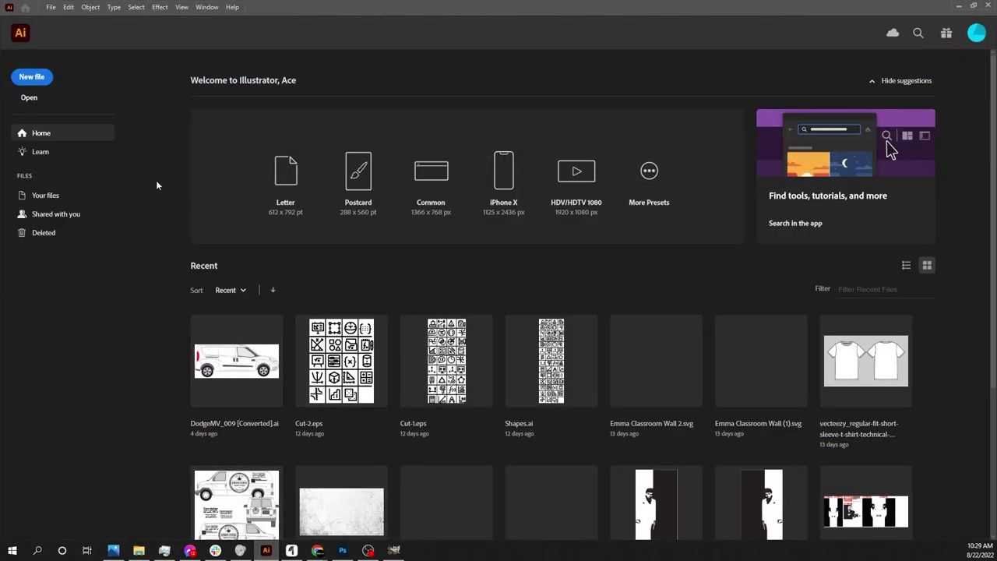
pyautogui.click(40, 81)
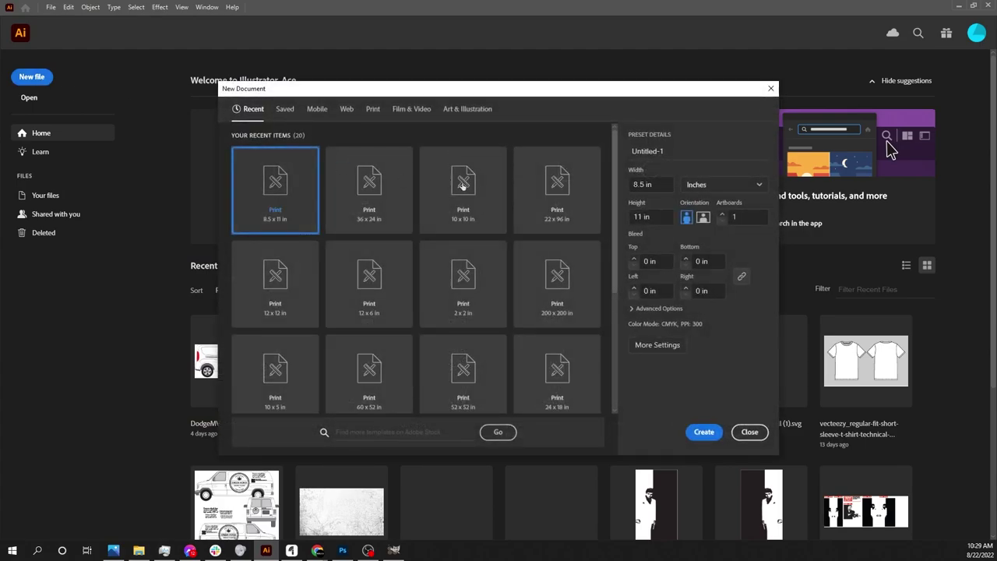
pyautogui.write('22')
pyautogui.click(662, 216)
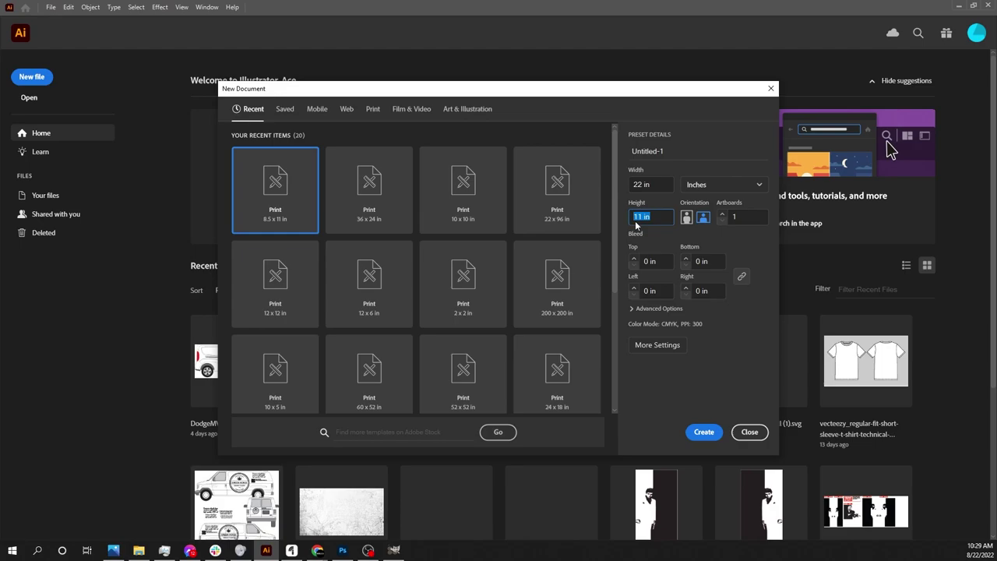
pyautogui.write('24')
pyautogui.click(709, 433)
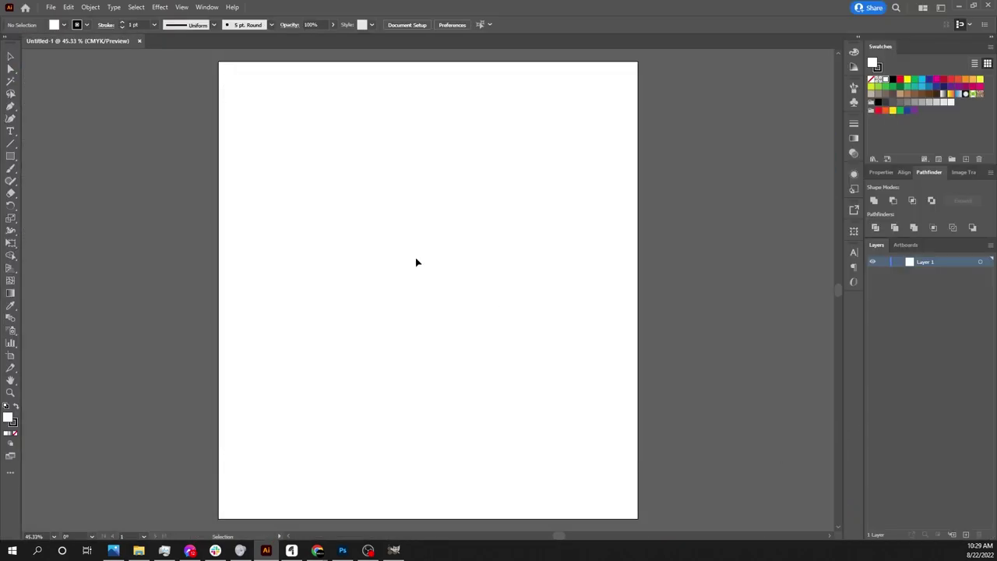
# - Open AceEaton-Logo-2.svg in Illustrator by bringing it in from File Explorer
pyautogui.click(51, 7)
pyautogui.click(310, 66)
pyautogui.hotkey('alt', 'Tab')
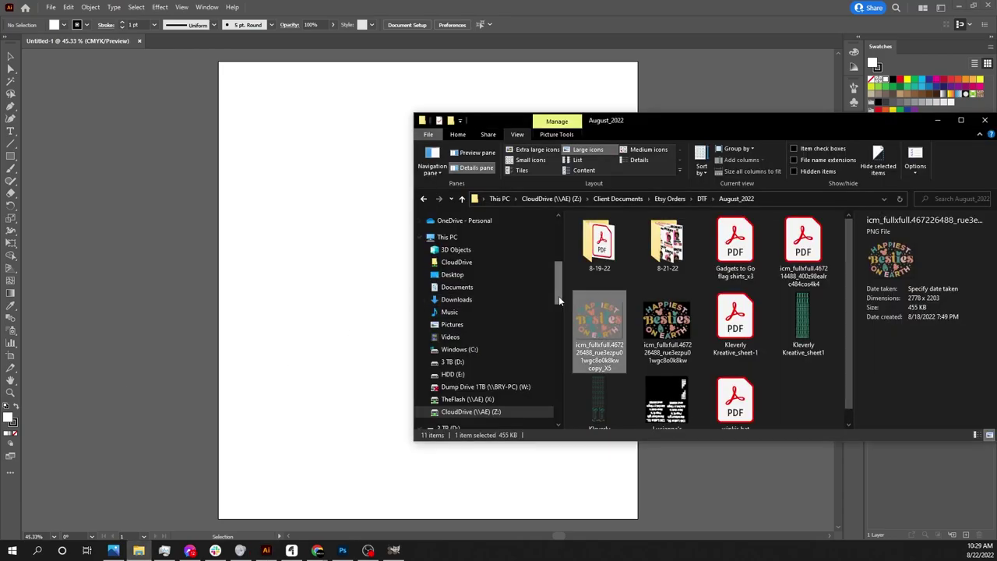
pyautogui.hotkey('alt', 'Tab')
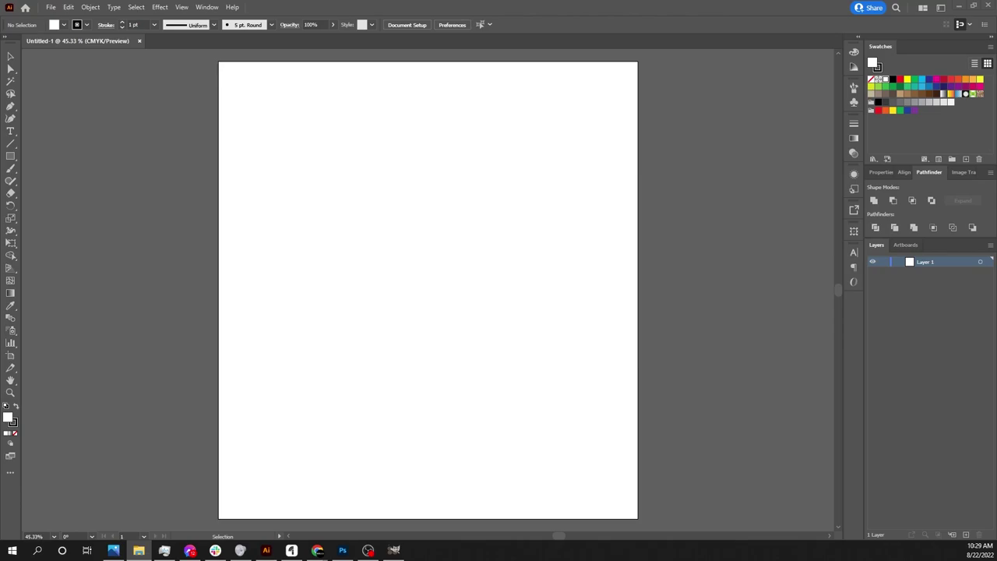
pyautogui.moveTo(4, 303); pyautogui.dragTo(296, 278)
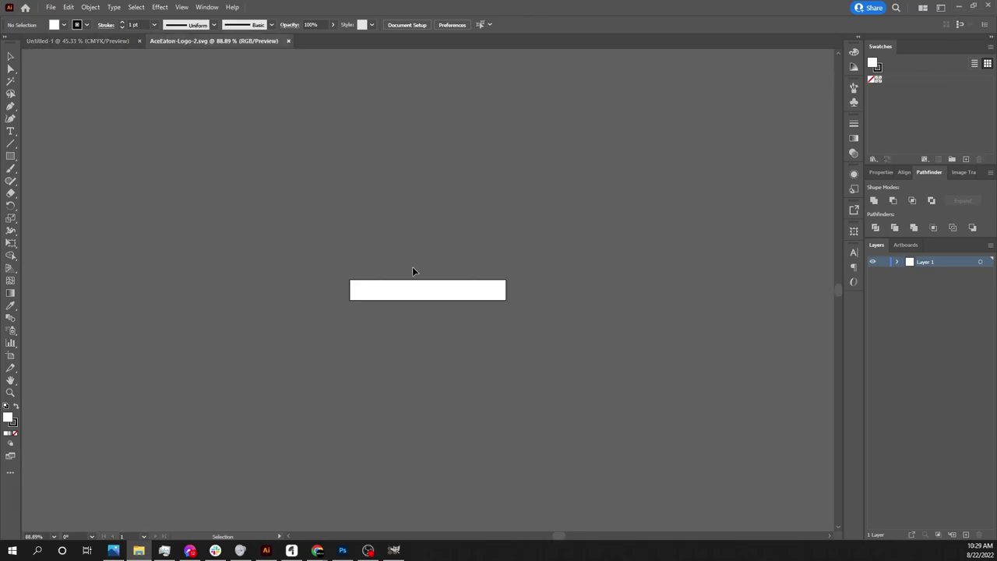
# - Give the ACEEATON logo group a black fill of #000000
pyautogui.click(483, 294)
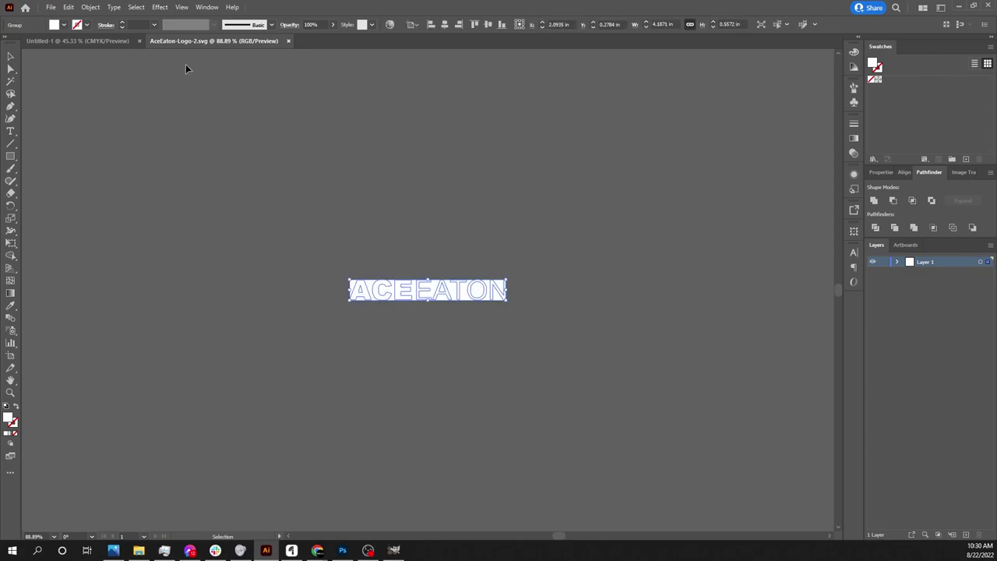
pyautogui.click(63, 26)
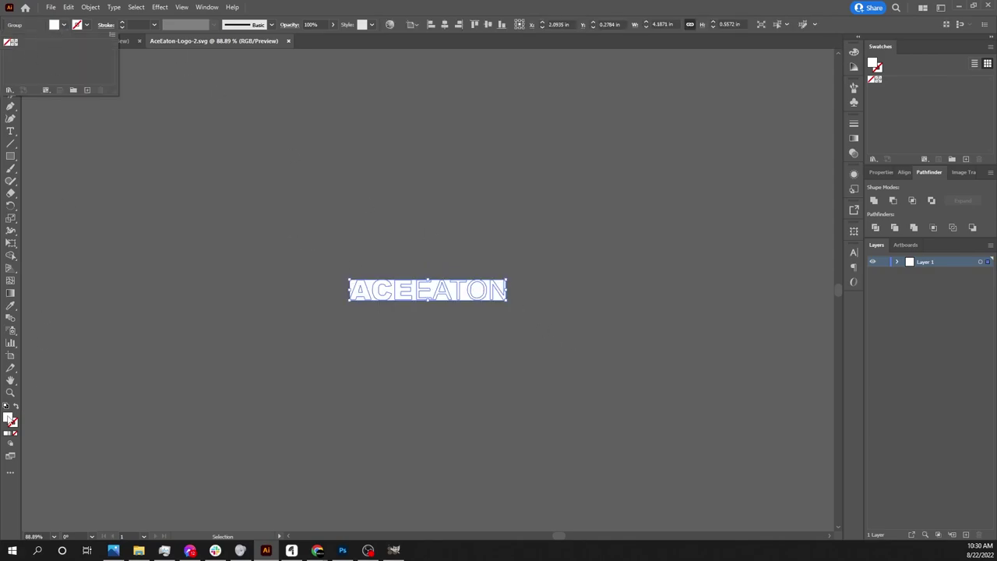
pyautogui.doubleClick(9, 419)
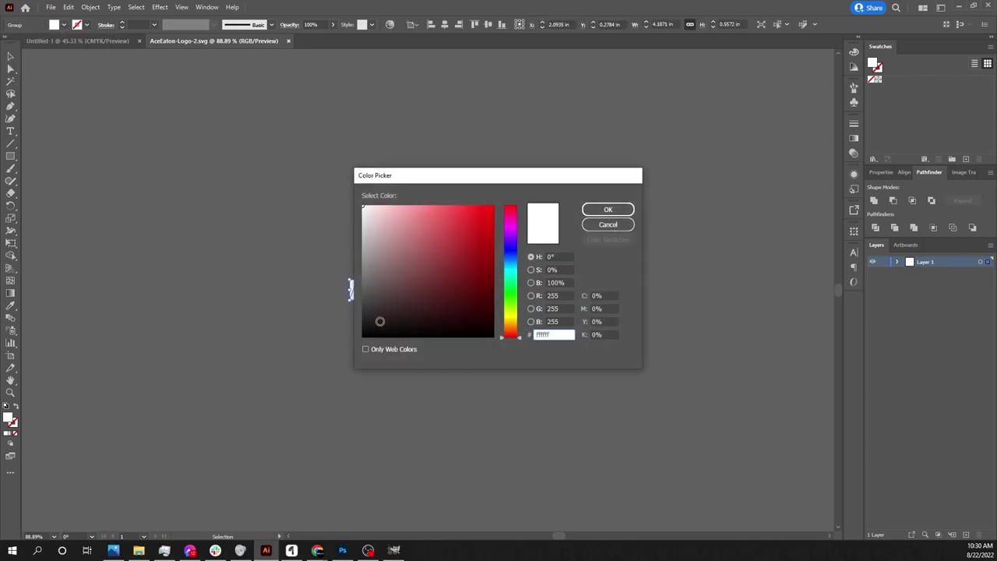
pyautogui.write('000000')
pyautogui.click(608, 209)
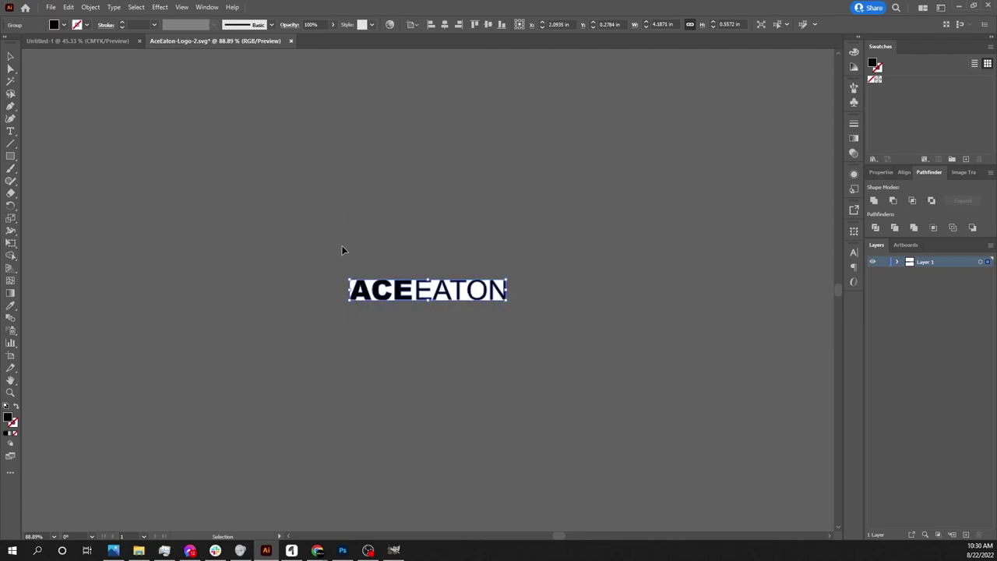
# - Move the logo onto the Untitled-1 sheet, enlarge it at top-left, and add a copy
pyautogui.scroll(2, 341, 250)
pyautogui.moveTo(390, 353); pyautogui.dragTo(374, 215)
pyautogui.scroll(1, 360, 221)
pyautogui.hotkey('ctrl', '0')
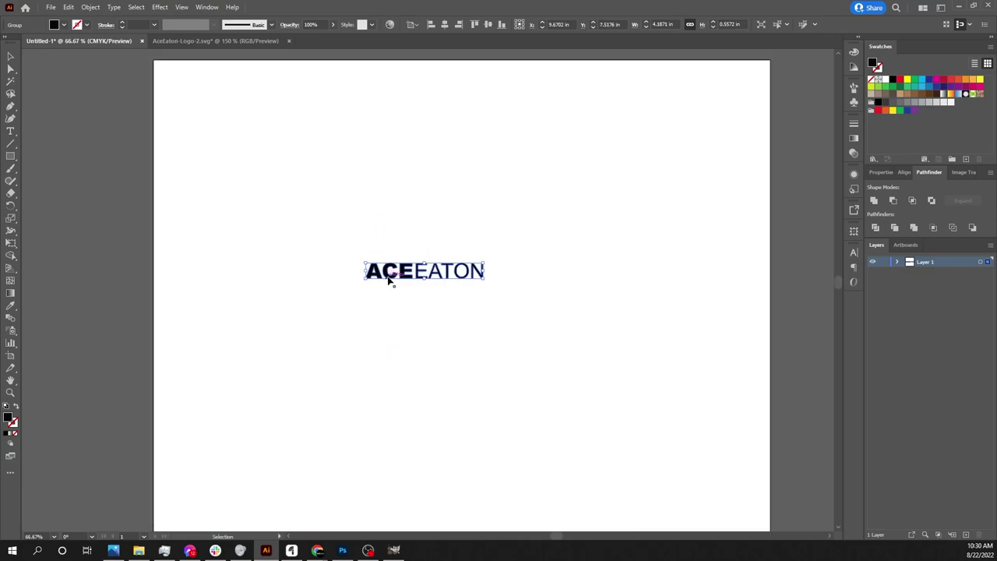
pyautogui.moveTo(422, 279); pyautogui.dragTo(421, 304)
pyautogui.moveTo(364, 294); pyautogui.dragTo(266, 114)
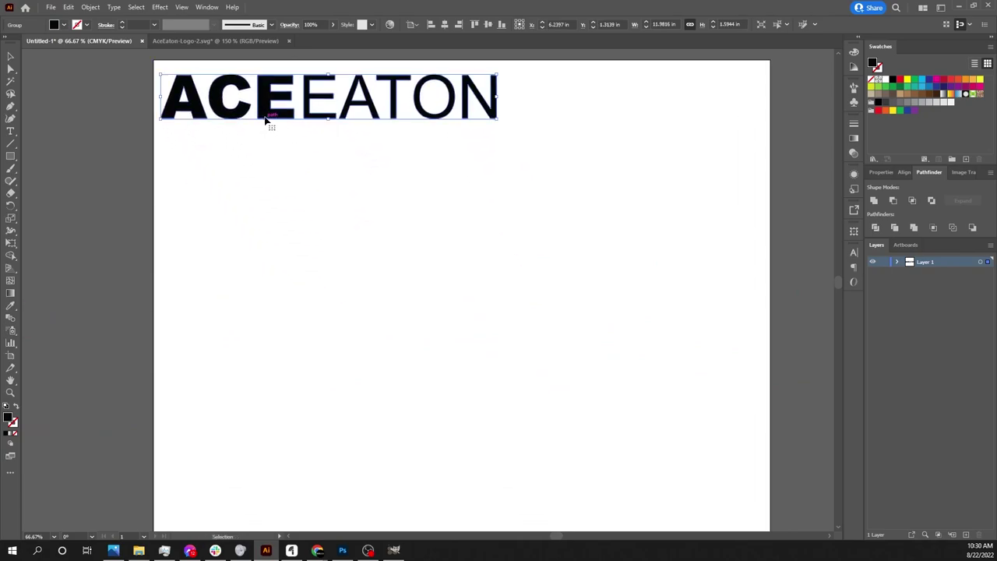
pyautogui.moveTo(266, 116); pyautogui.dragTo(436, 194)
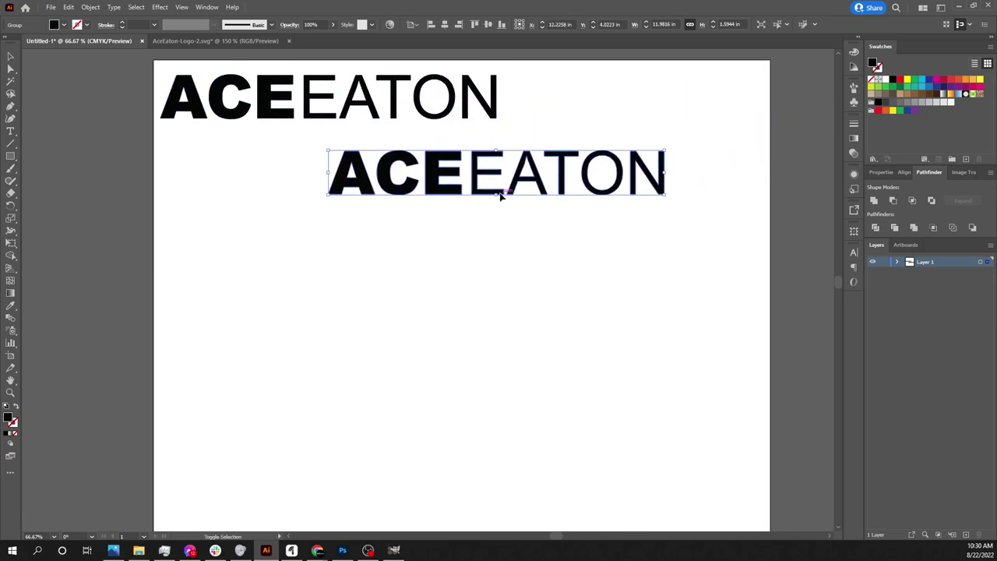
pyautogui.moveTo(497, 195); pyautogui.dragTo(599, 109)
# - Look at the file types in Save a Copy, then cancel without saving
pyautogui.click(51, 8)
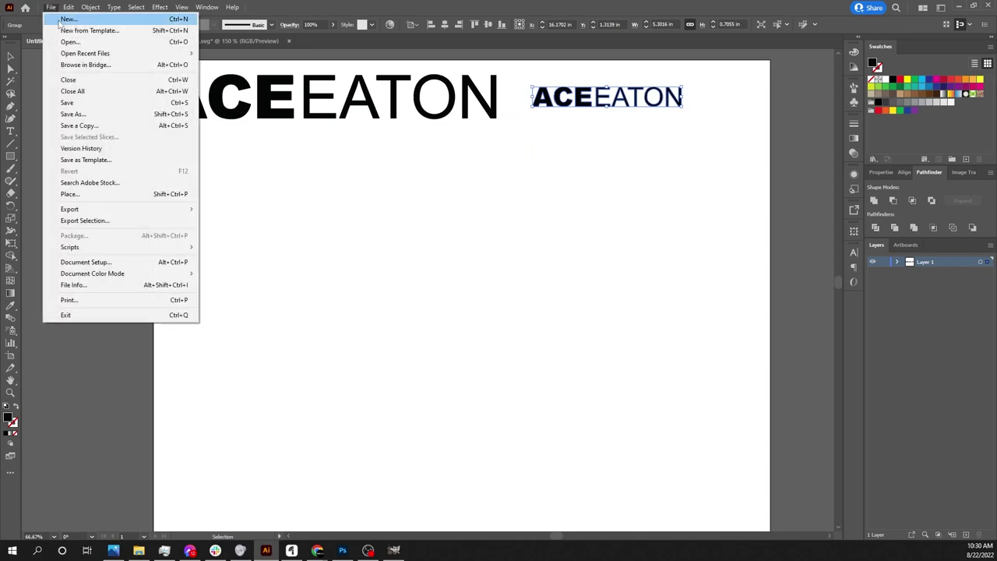
pyautogui.click(111, 123)
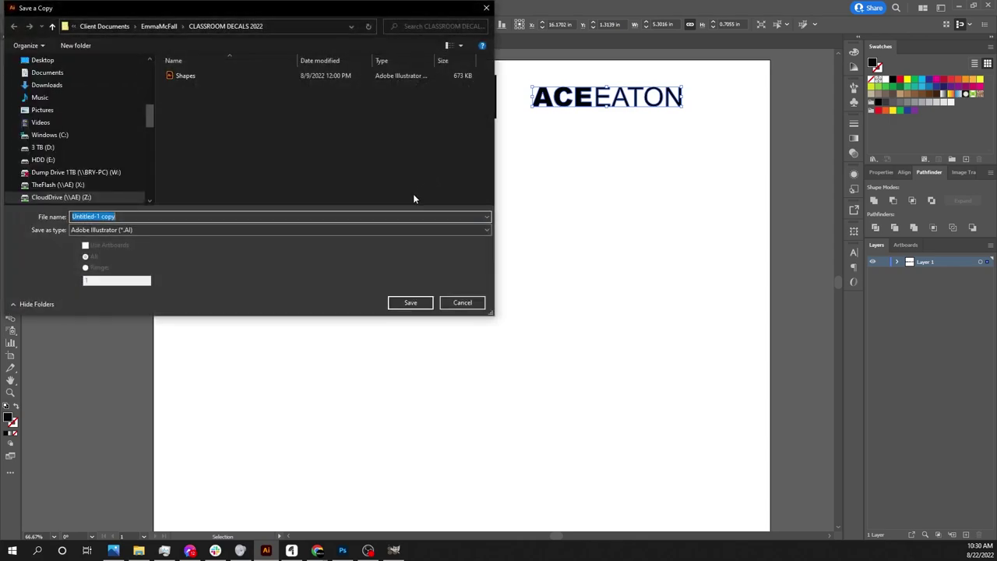
pyautogui.click(258, 230)
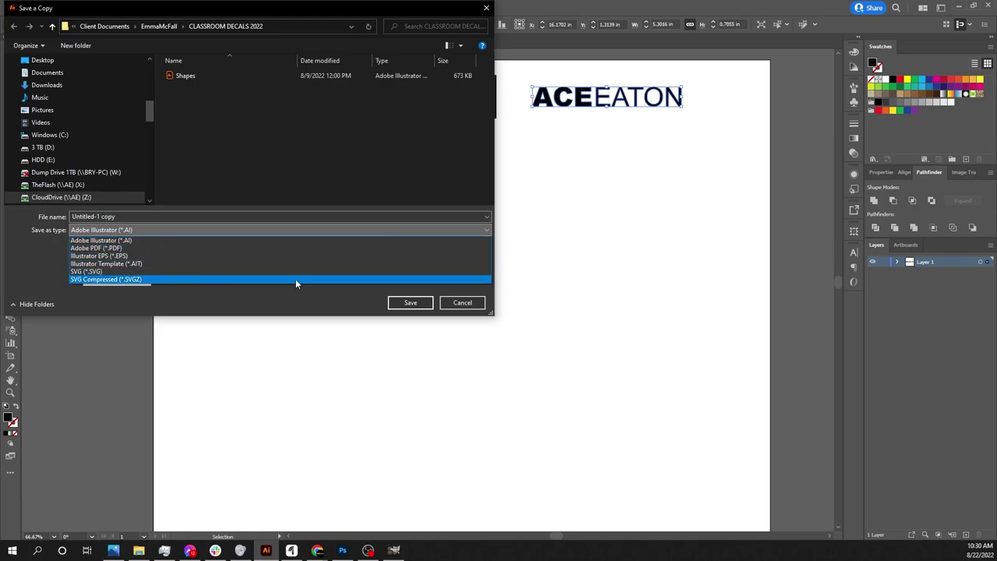
pyautogui.click(468, 306)
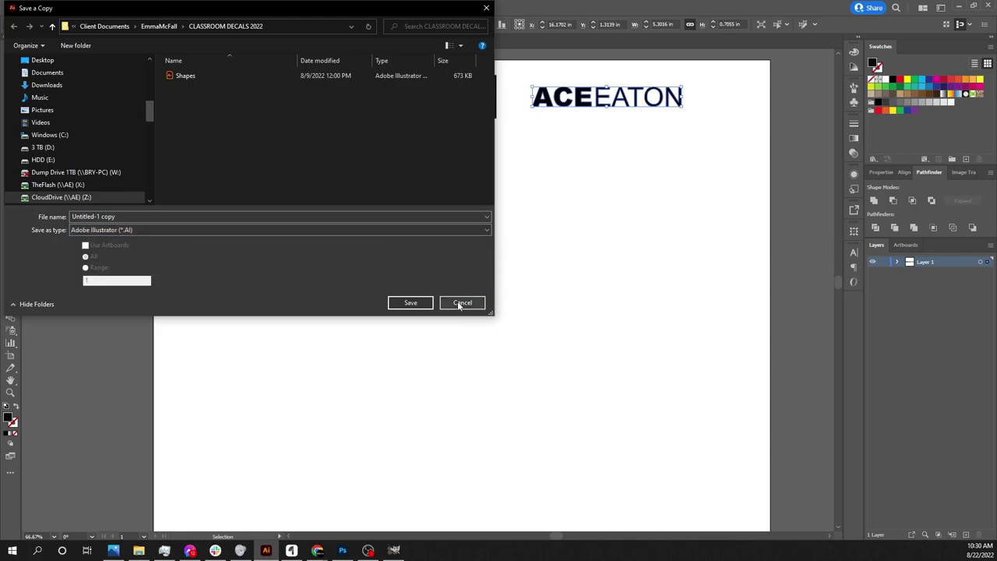
pyautogui.click(461, 303)
# - Choose File > Export > Export As to export the sheet as a PNG
pyautogui.click(51, 8)
pyautogui.moveTo(91, 212)
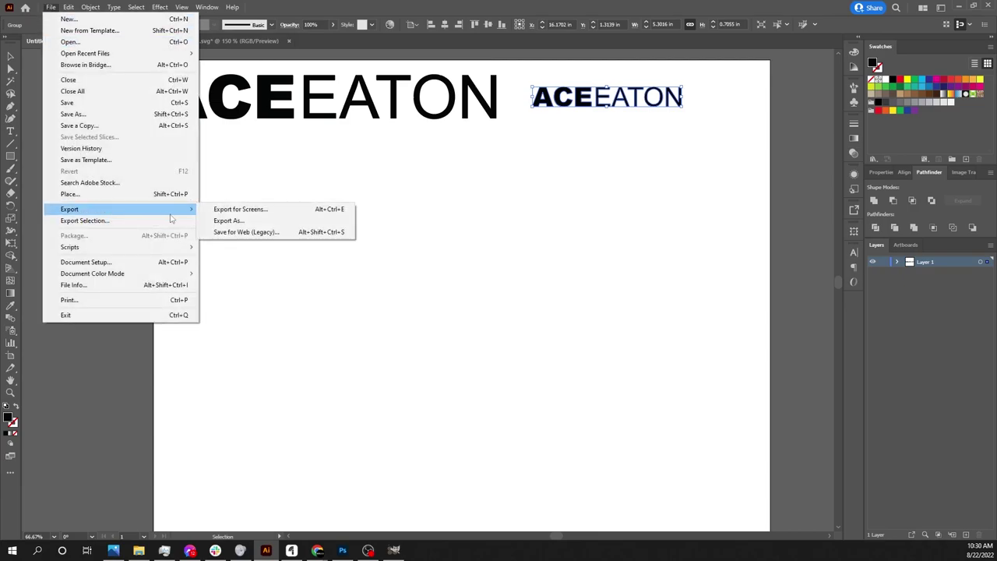
pyautogui.click(296, 221)
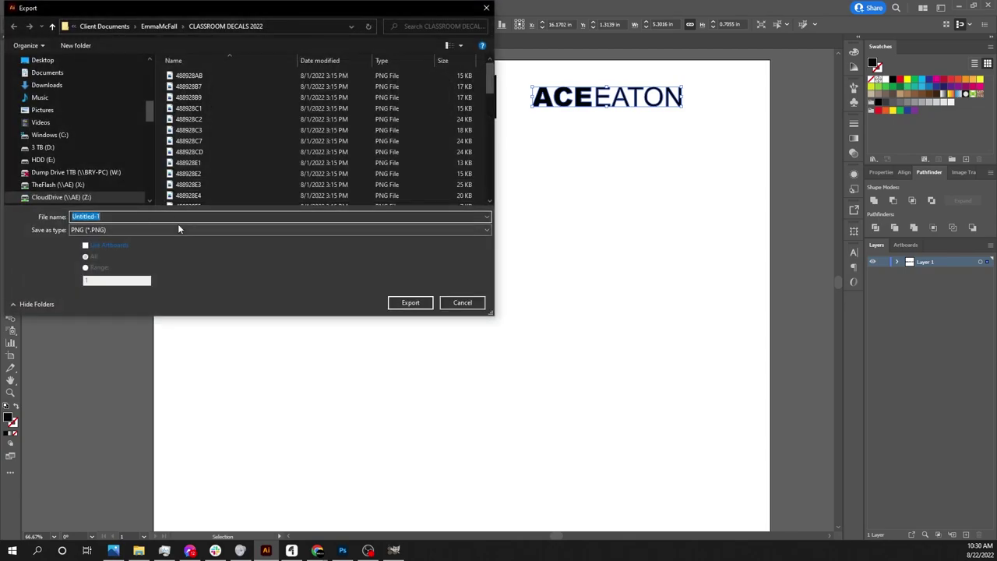